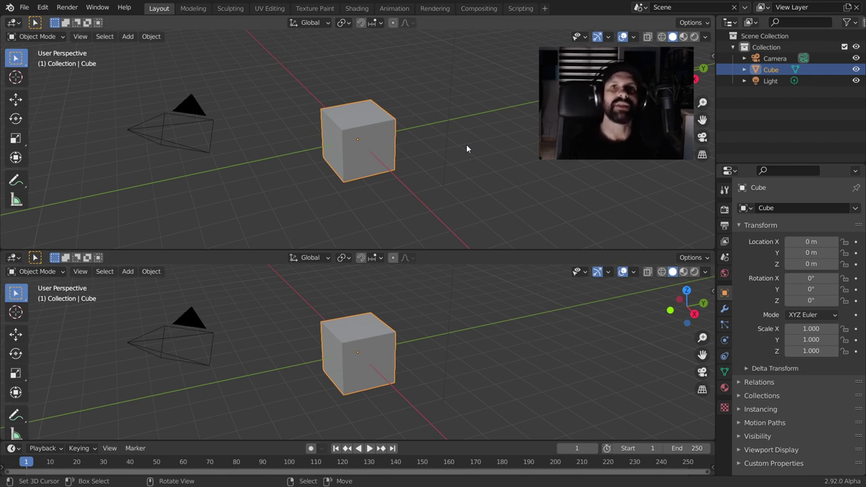
Step: Switch the lower area to the Geometry Node Editor and create a new node tree for the Cube
click(15, 259)
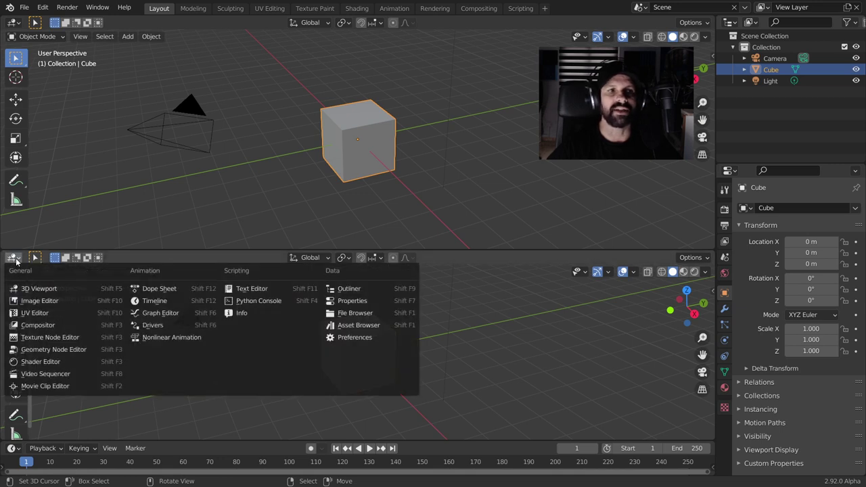
click(50, 350)
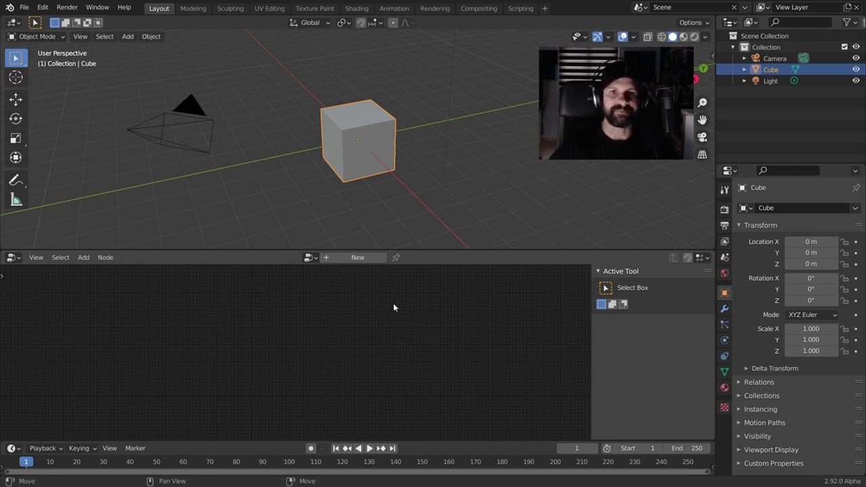
click(367, 257)
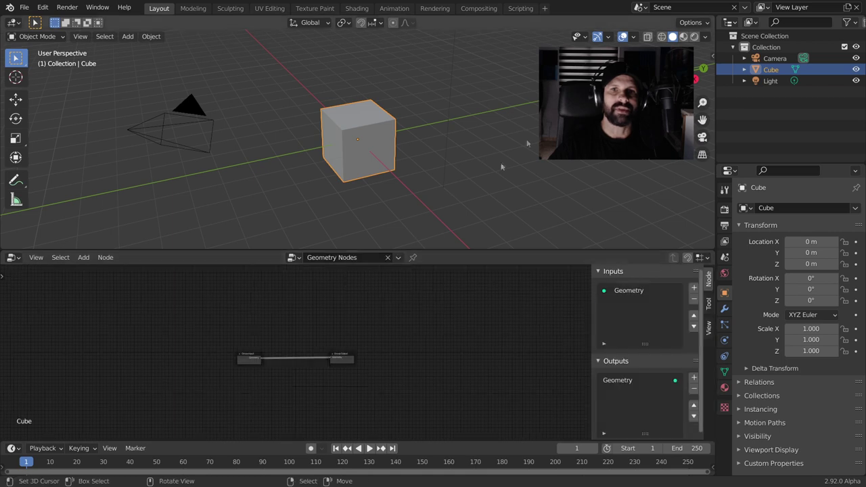
Step: Deselect the cube and add a torus and a UV sphere to the scene
click(528, 101)
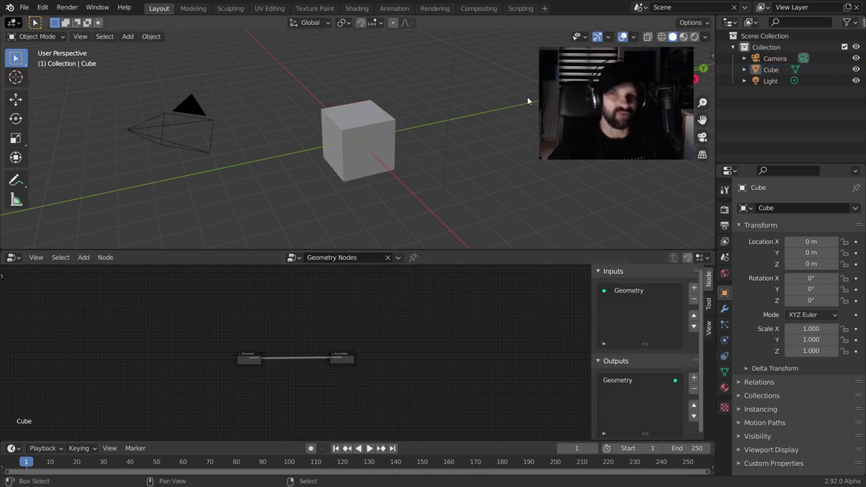
key(shift+a)
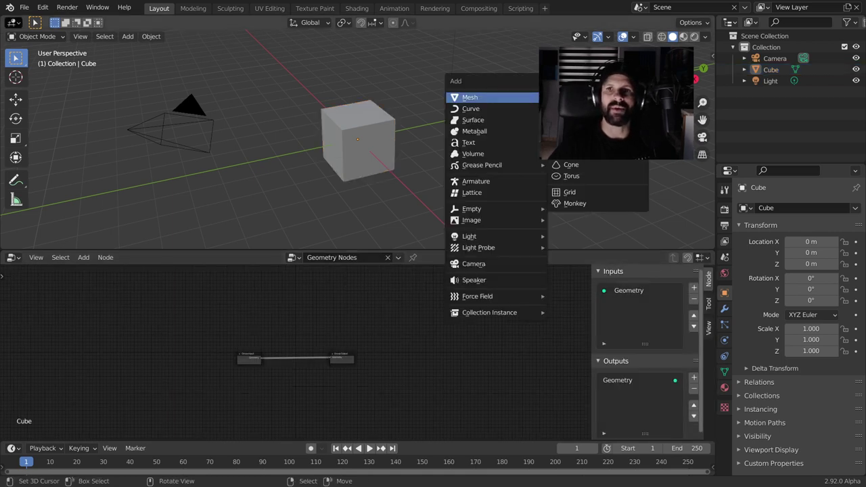
click(571, 176)
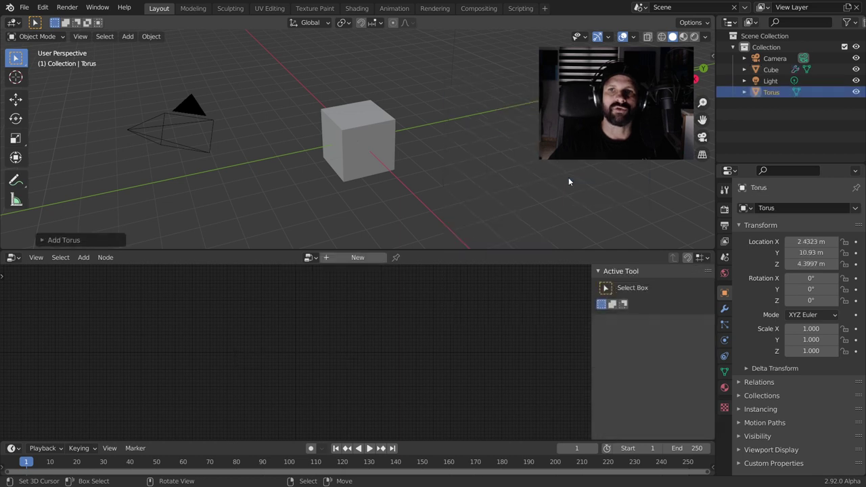
scroll(514, 122, down, 3)
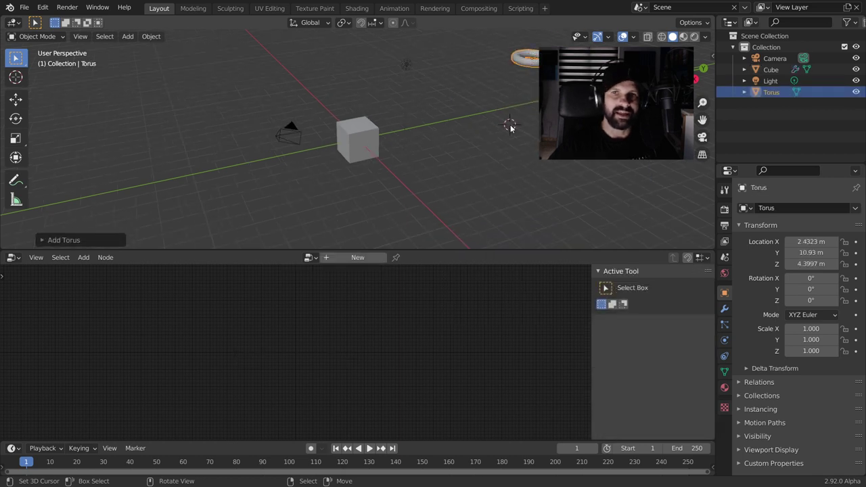
key(shift+a)
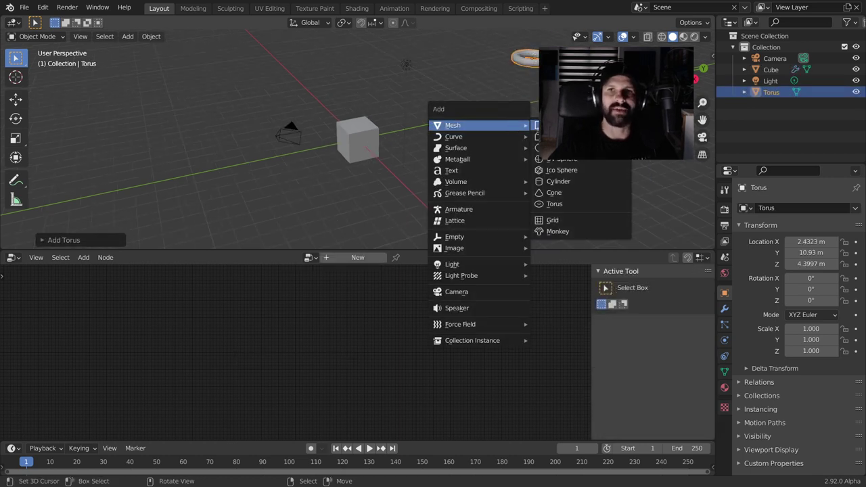
click(560, 160)
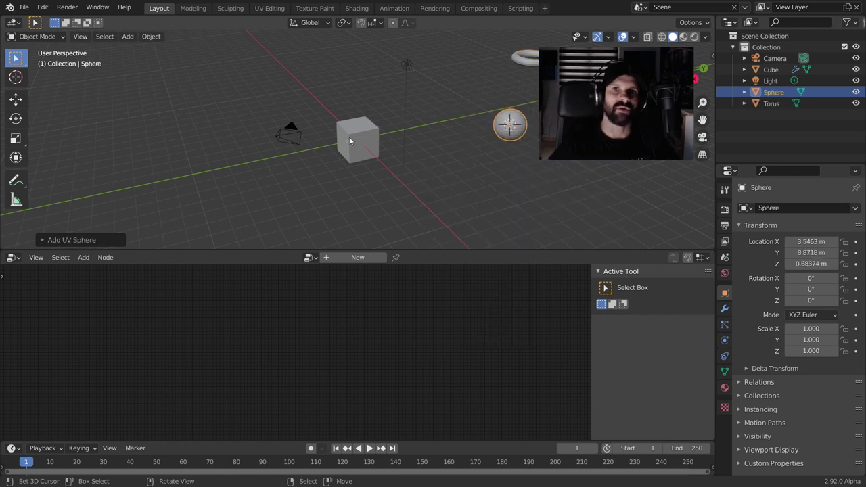
Step: Reset the torus to the world origin and move the cube and sphere away from the centre
click(520, 65)
middle_drag(520, 64, 352, 144)
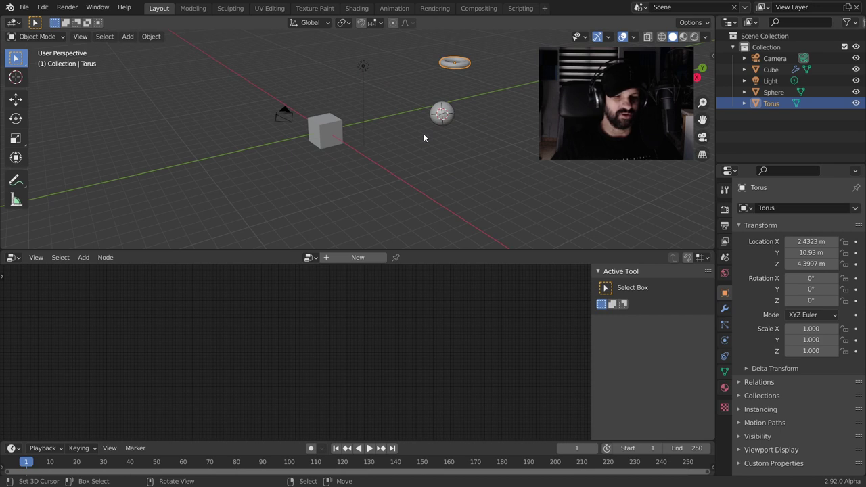
key(alt+g)
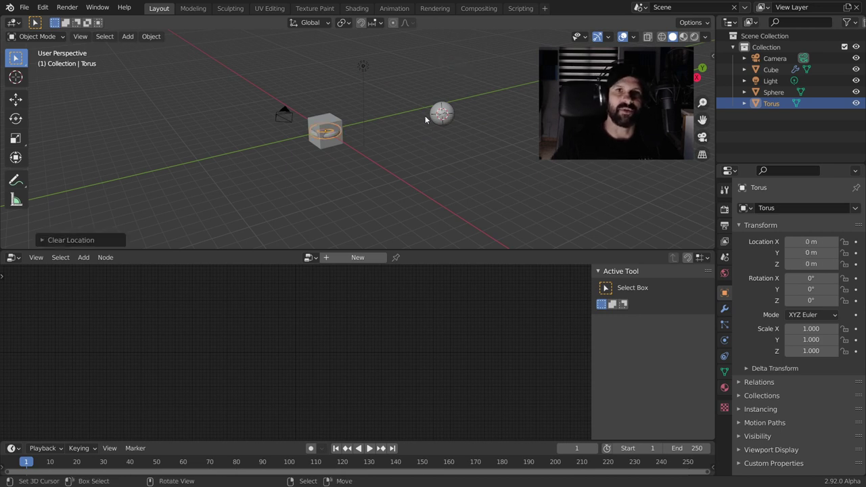
click(316, 143)
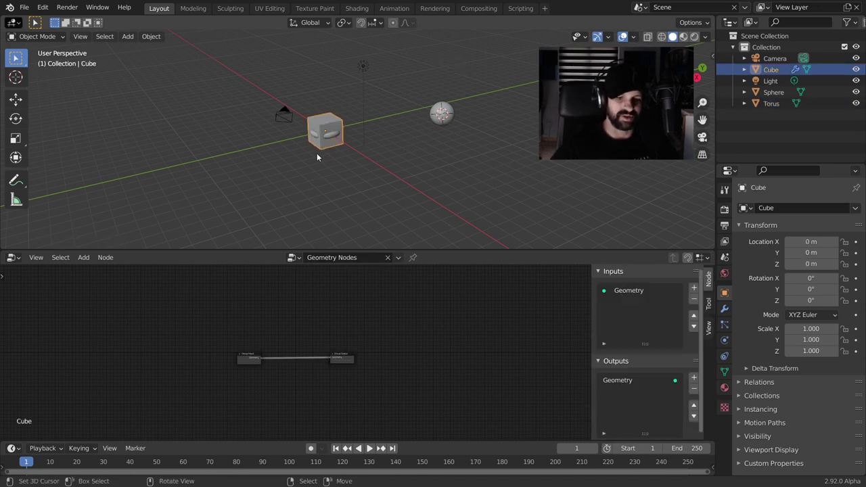
key(g)
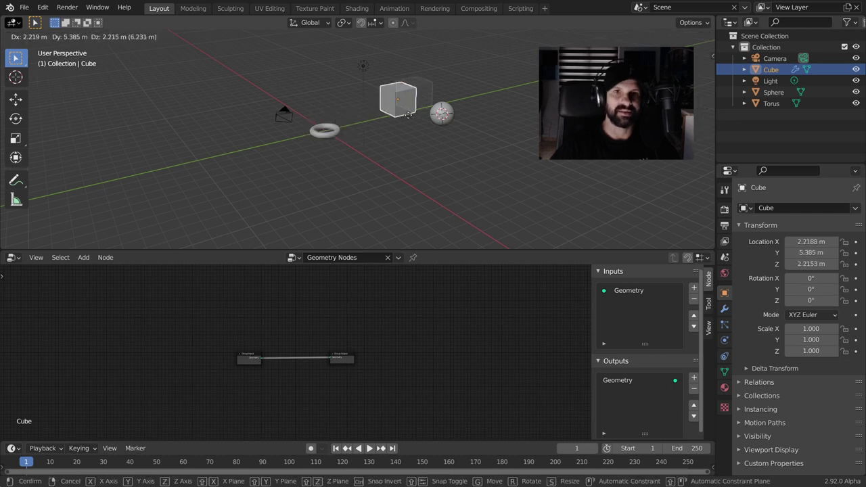
click(489, 117)
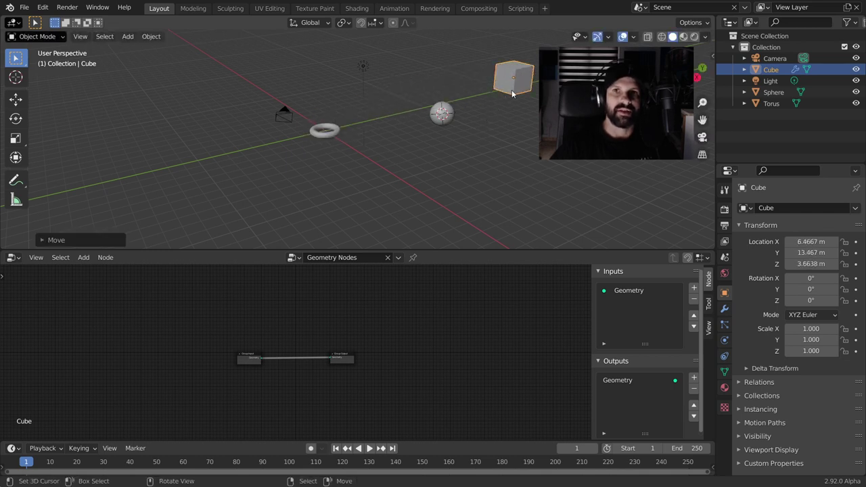
key(g)
click(234, 93)
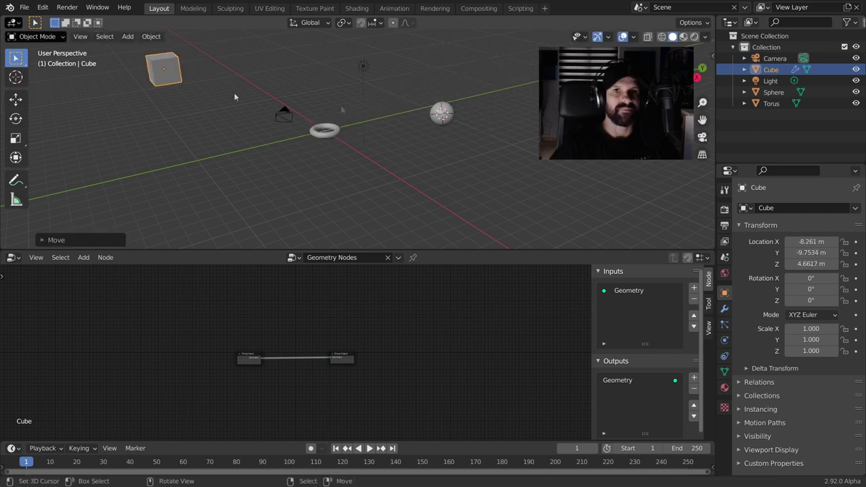
click(447, 116)
key(g)
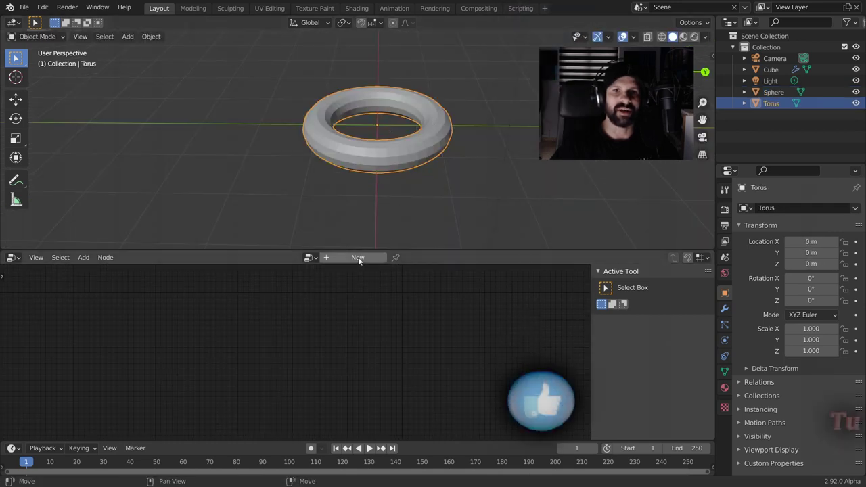
Step: Create a new Geometry Nodes tree for the torus and fit its nodes in view
click(356, 258)
key(Home)
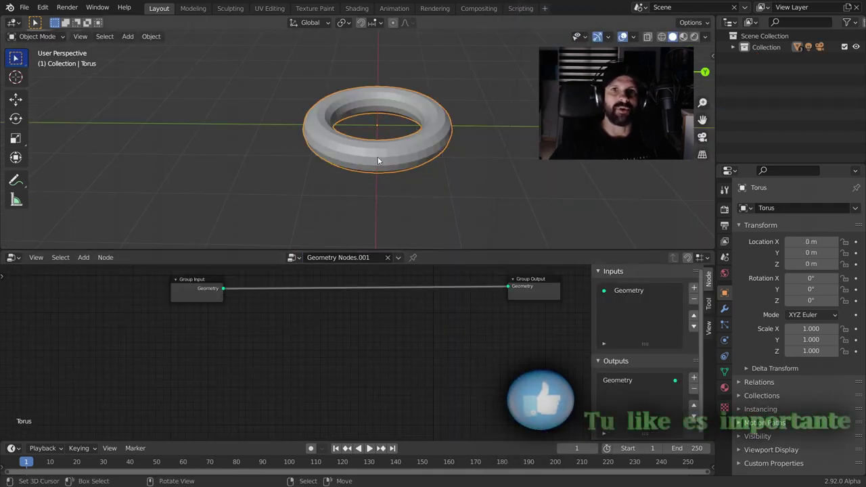
scroll(377, 155, down, 5)
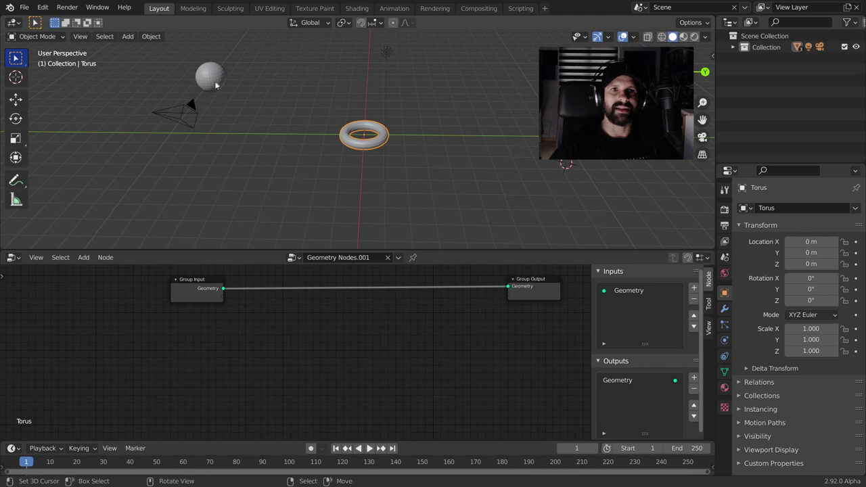
scroll(378, 146, up, 6)
Step: Insert a Point Instance node between Group Input and Group Output
key(shift+a)
mouse_move(300, 352)
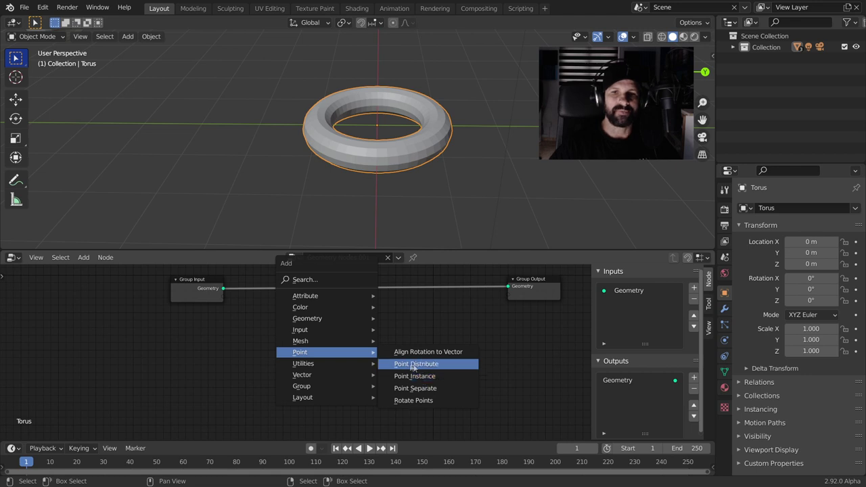
click(409, 378)
click(372, 319)
drag(373, 320, 397, 292)
scroll(409, 327, up, 2)
middle_drag(408, 327, 350, 332)
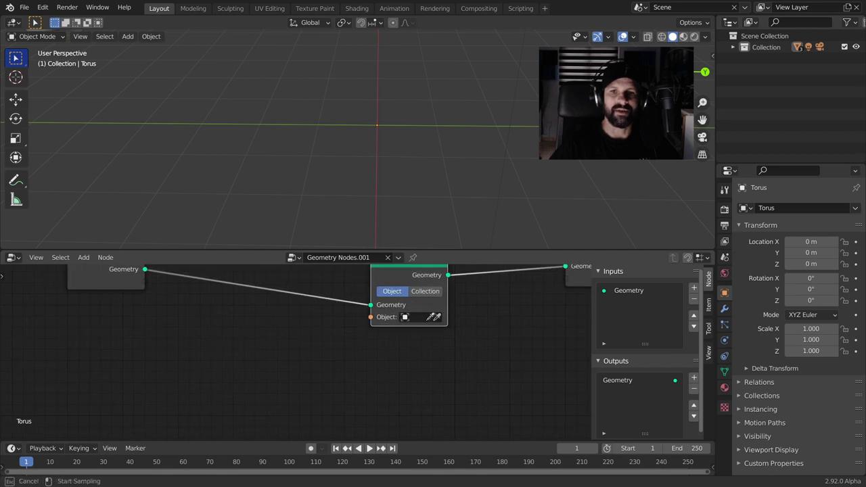
Step: Set the Point Instance object to Cube so cubes scatter over the torus
click(418, 319)
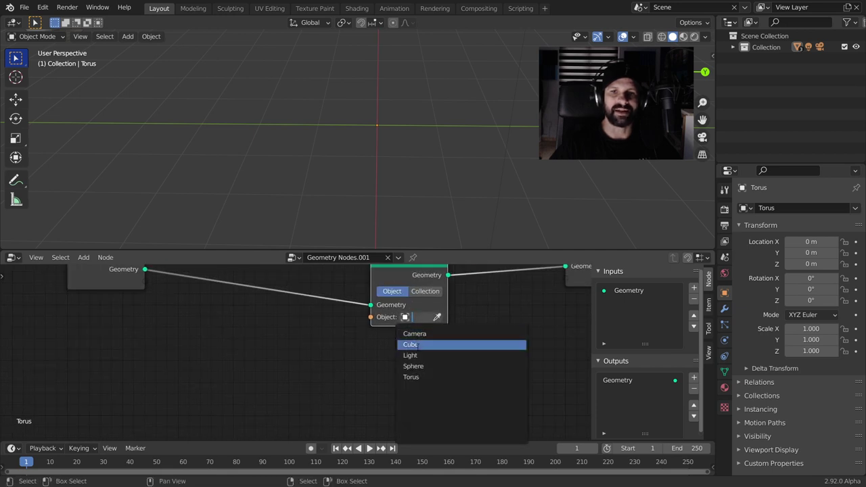
click(420, 345)
scroll(403, 221, down, 3)
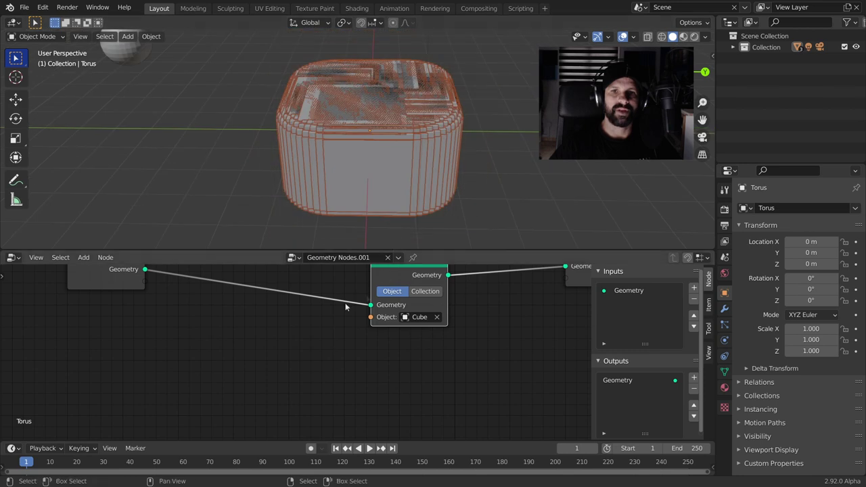
middle_drag(288, 335, 327, 348)
scroll(326, 335, down, 3)
drag(389, 321, 365, 296)
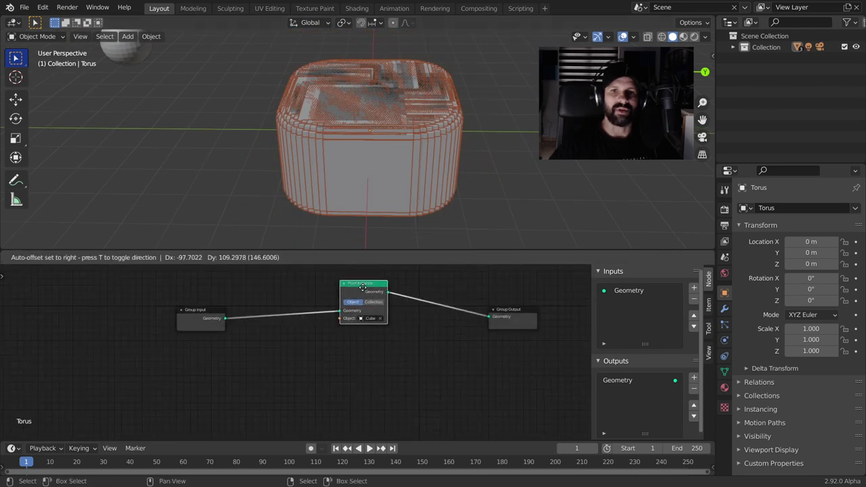
key(shift+a)
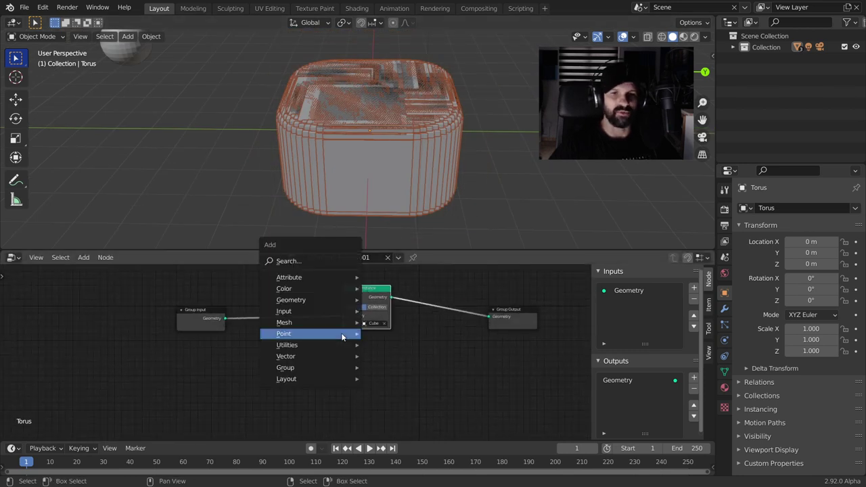
mouse_move(297, 277)
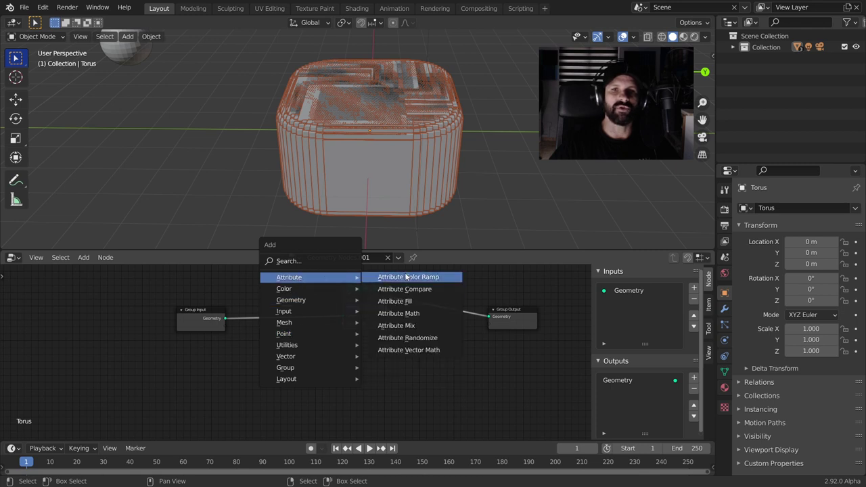
Step: Insert an Attribute Fill node before Point Instance with its attribute set to scale
click(397, 301)
click(263, 283)
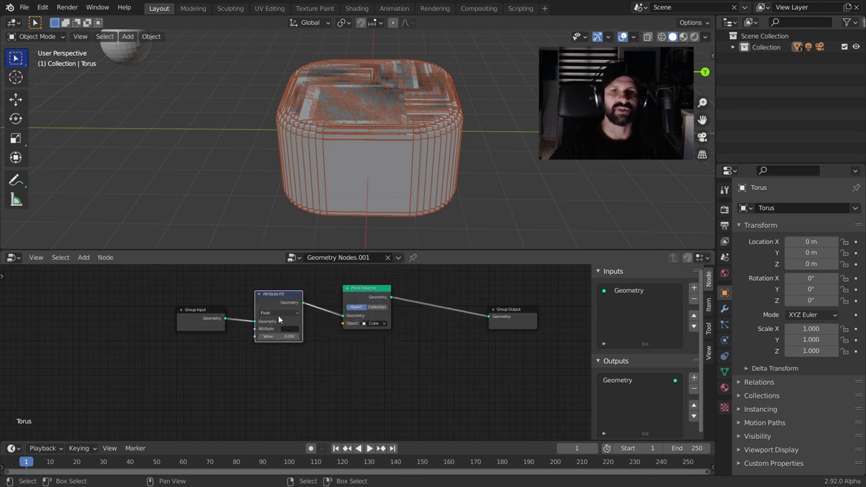
scroll(298, 315, up, 2)
click(293, 319)
text(sc)
key(Return)
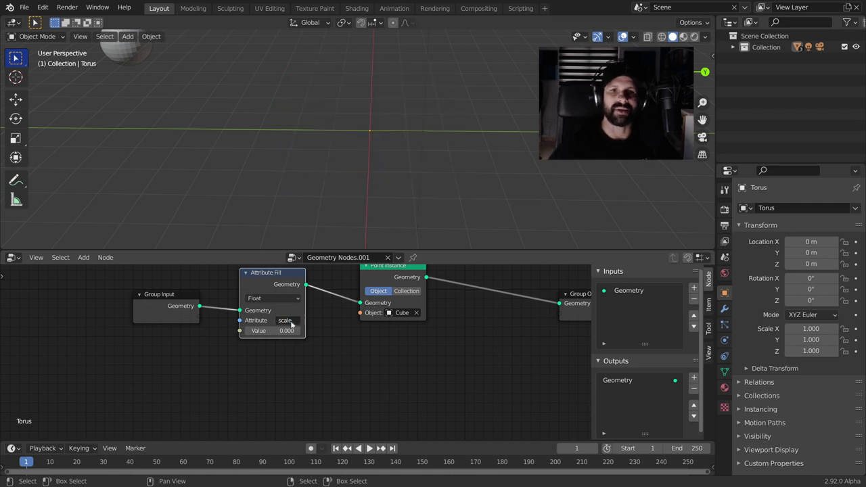
Step: Set the Attribute Fill value to 0.05 so the instanced cubes become small
click(284, 330)
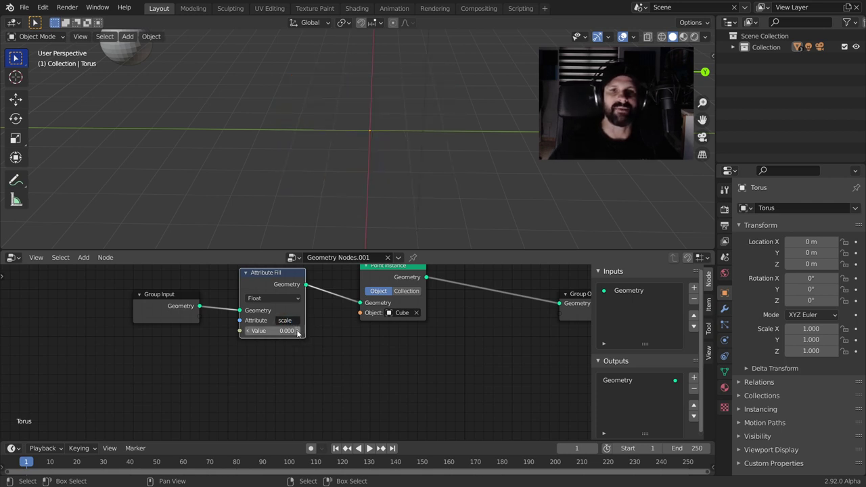
text(0.1)
key(Return)
click(284, 329)
key(BackSpace)
text(05)
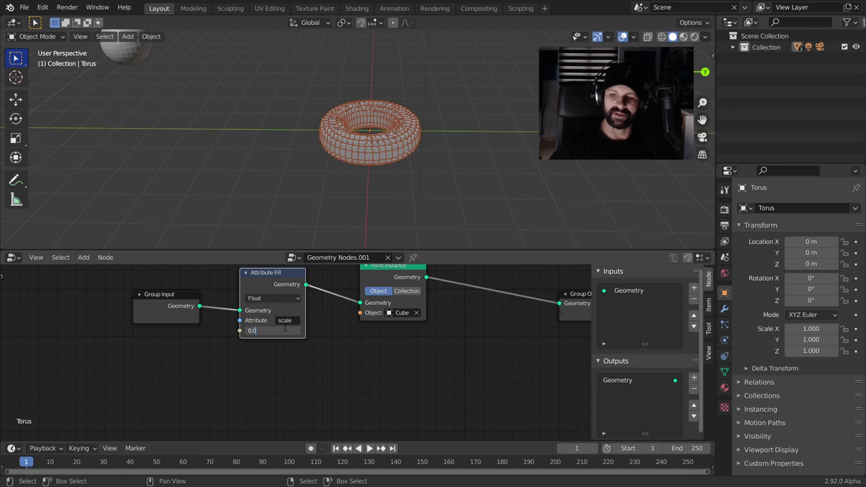
key(Return)
scroll(418, 75, up, 2)
mouse_move(418, 74)
middle_down()
mouse_move(400, 107)
mouse_move(422, 168)
middle_up()
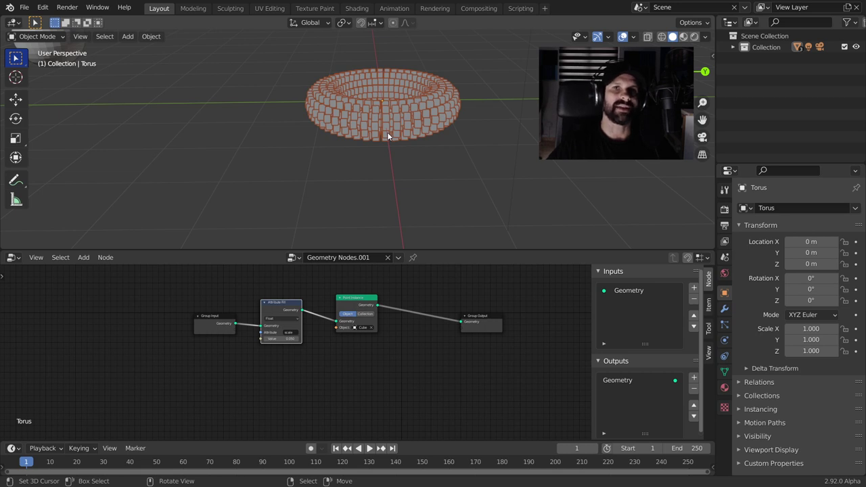
Step: Shift the Group Input node further left and recentre the node graph in the editor
scroll(387, 132, down, 3)
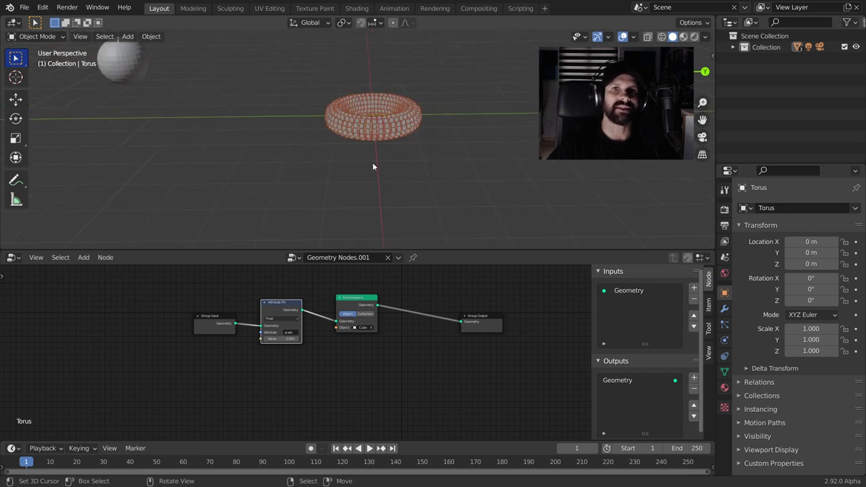
scroll(321, 142, up, 2)
scroll(426, 90, up, 1)
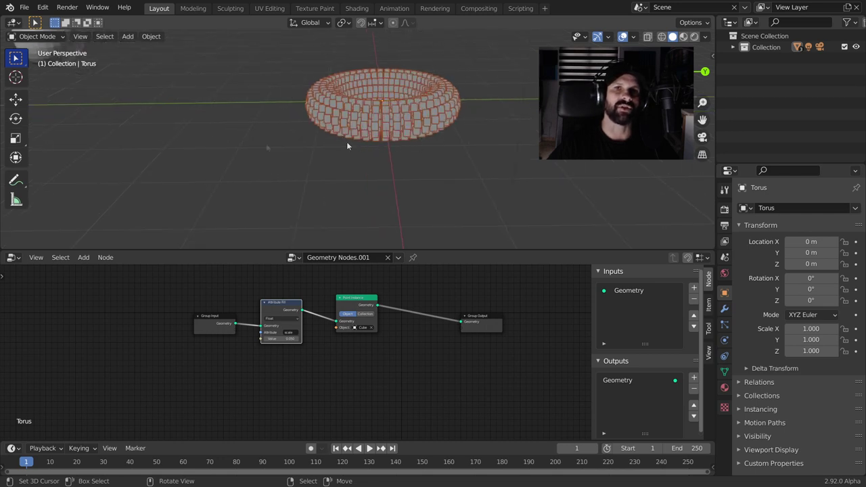
scroll(419, 137, down, 3)
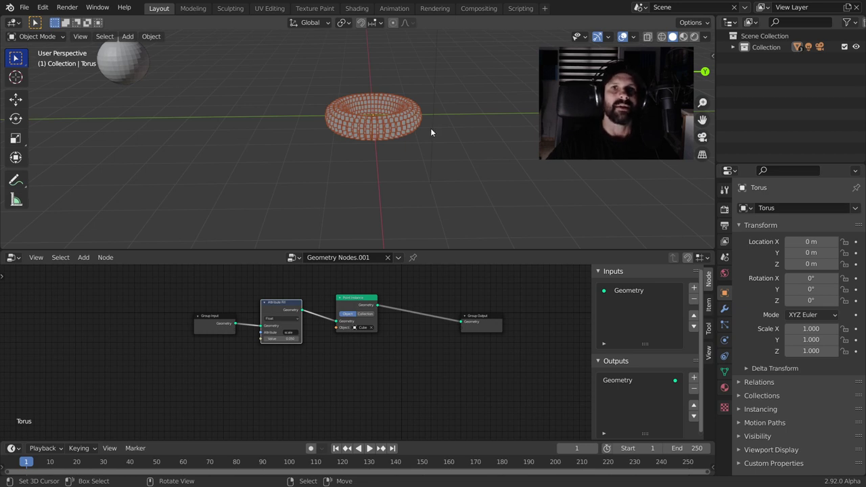
scroll(430, 128, up, 2)
scroll(431, 128, up, 2)
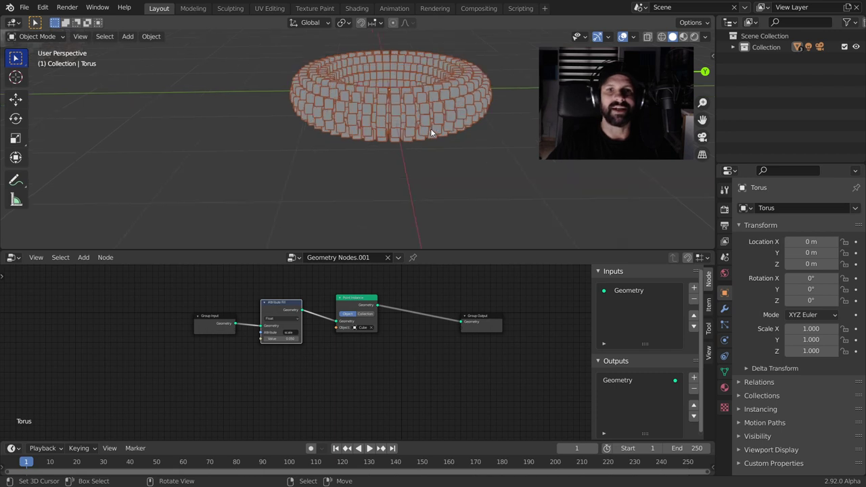
scroll(325, 370, down, 2)
scroll(454, 368, down, 1)
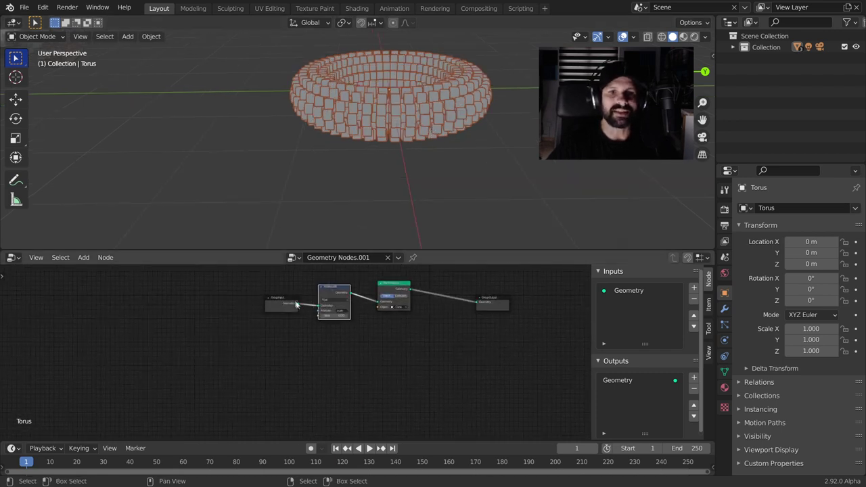
drag(284, 304, 231, 321)
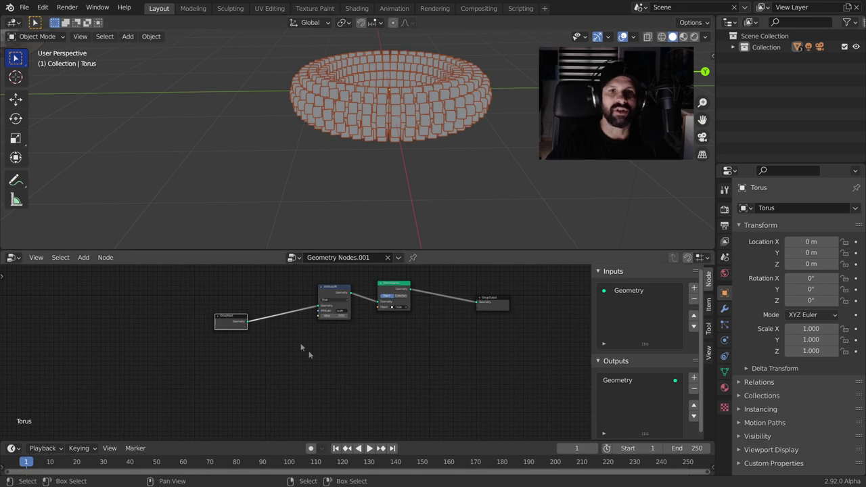
scroll(310, 347, up, 3)
middle_drag(300, 318, 311, 326)
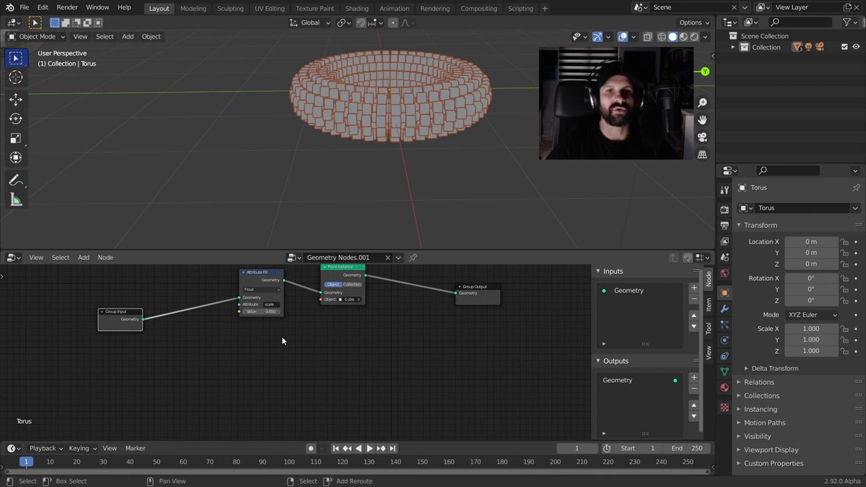
Step: Drop a Join Geometry node onto the link into Group Output
key(shift+a)
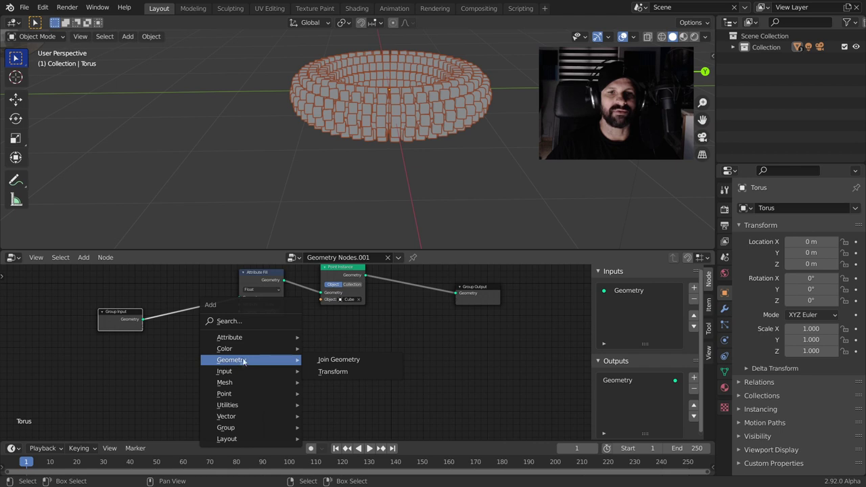
click(331, 359)
click(417, 304)
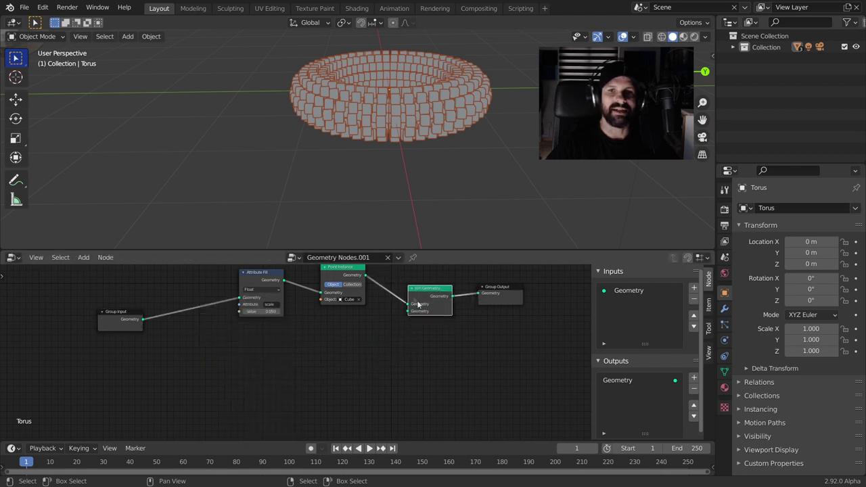
drag(501, 293, 533, 291)
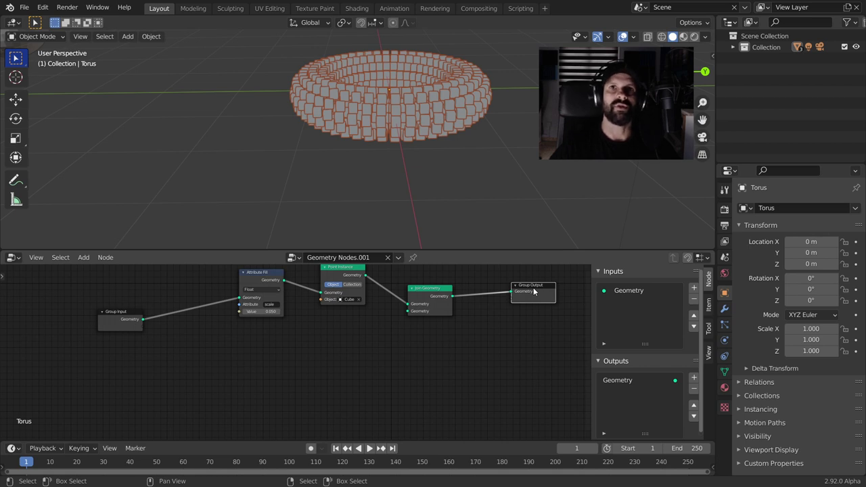
Step: Rearrange the nodes and feed the original torus geometry from Group Input into Join Geometry
scroll(425, 212, down, 1)
scroll(425, 213, down, 3)
scroll(395, 327, down, 1)
middle_drag(318, 321, 403, 331)
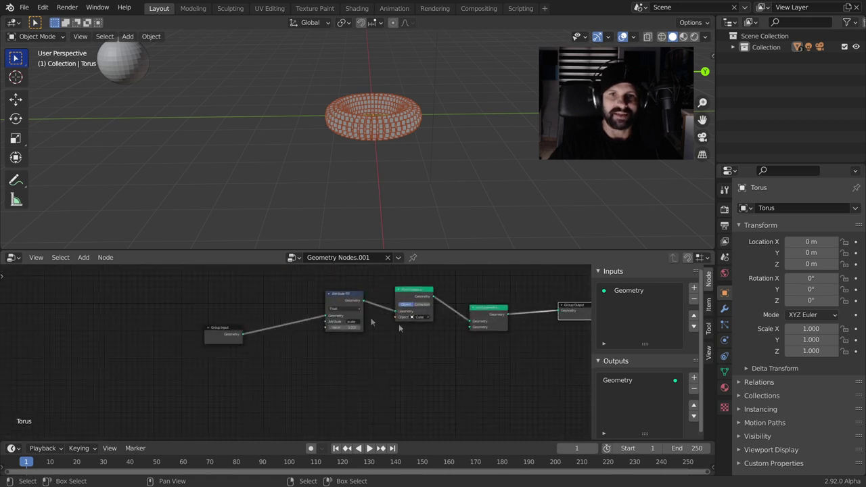
drag(358, 313, 342, 301)
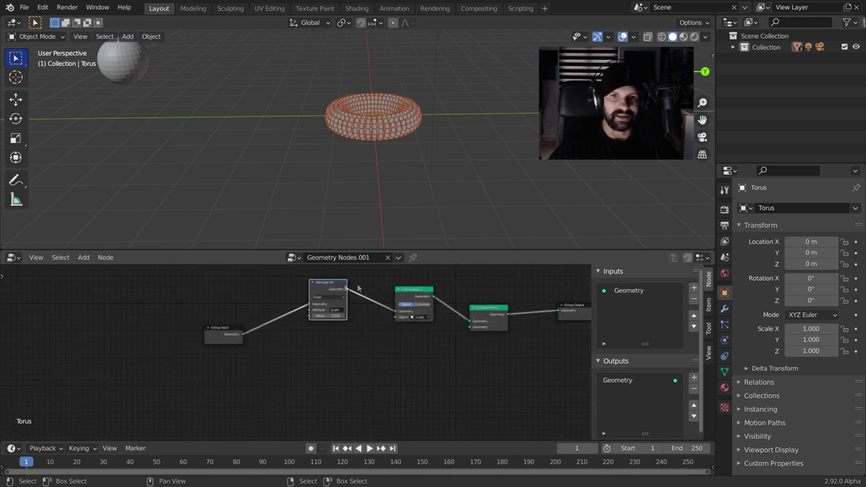
drag(416, 292, 389, 290)
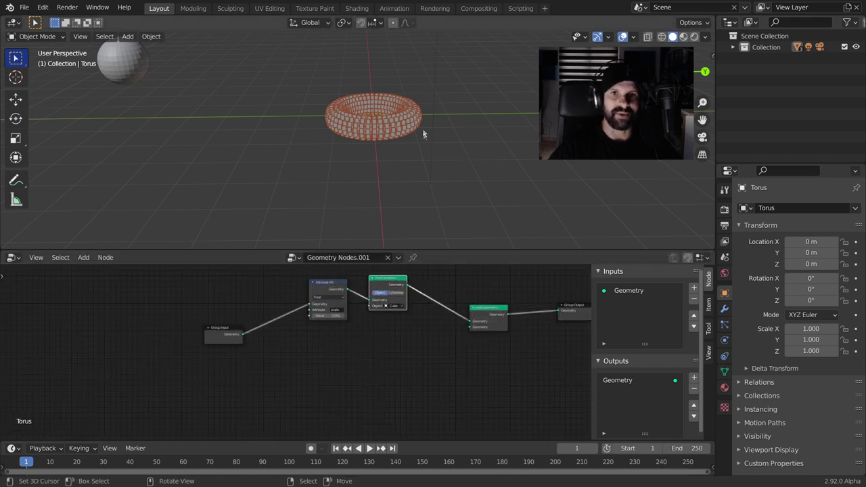
mouse_move(240, 336)
mouse_down()
mouse_move(220, 343)
mouse_move(478, 330)
mouse_move(470, 327)
mouse_up()
Step: Open the torus's mesh data properties and add a new vertex group
mouse_move(355, 135)
middle_down()
mouse_move(347, 119)
mouse_move(392, 138)
middle_up()
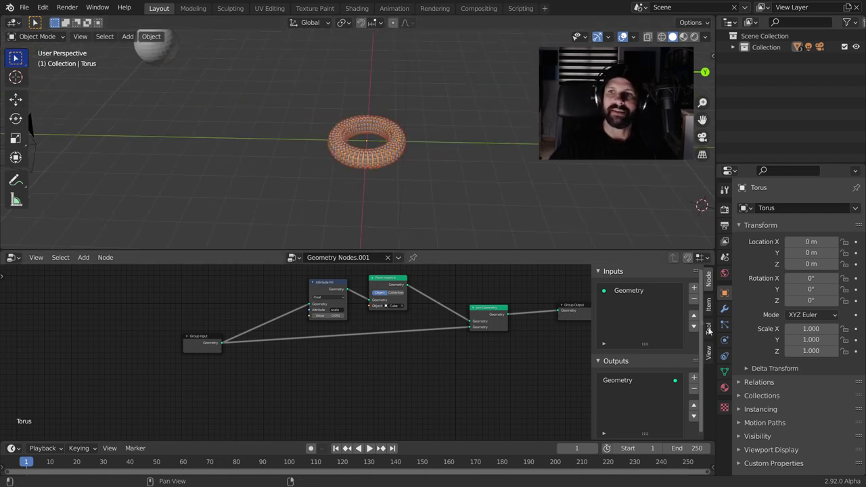
click(724, 372)
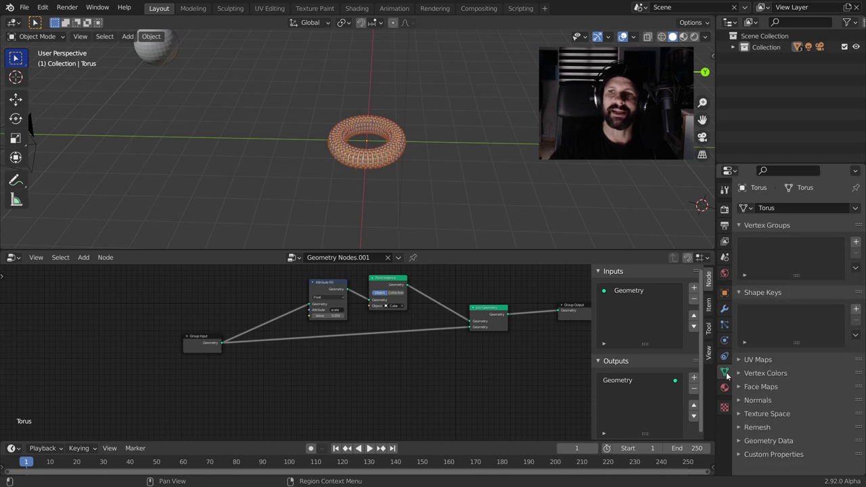
click(856, 242)
Step: Confirm the new vertex group's name and put the torus into Edit Mode
double_click(841, 245)
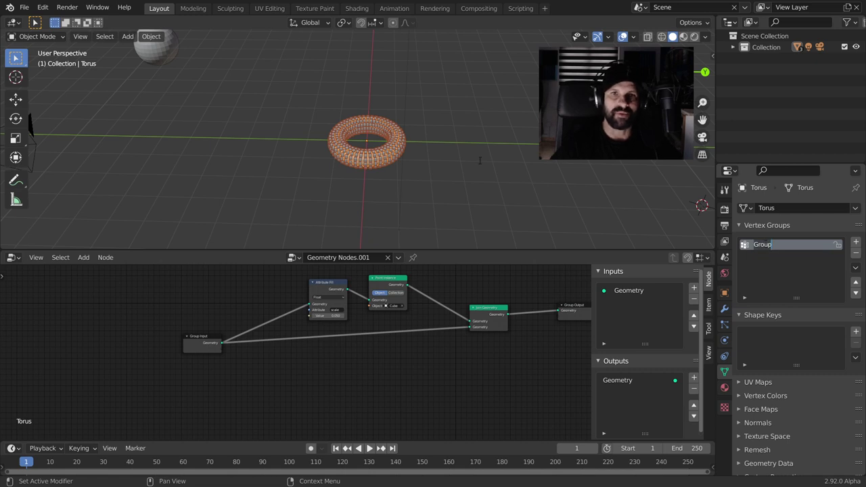
key(Return)
key(Tab)
Step: Cut the Point Instance link into Join Geometry so only the plain torus mesh shows
scroll(381, 165, up, 2)
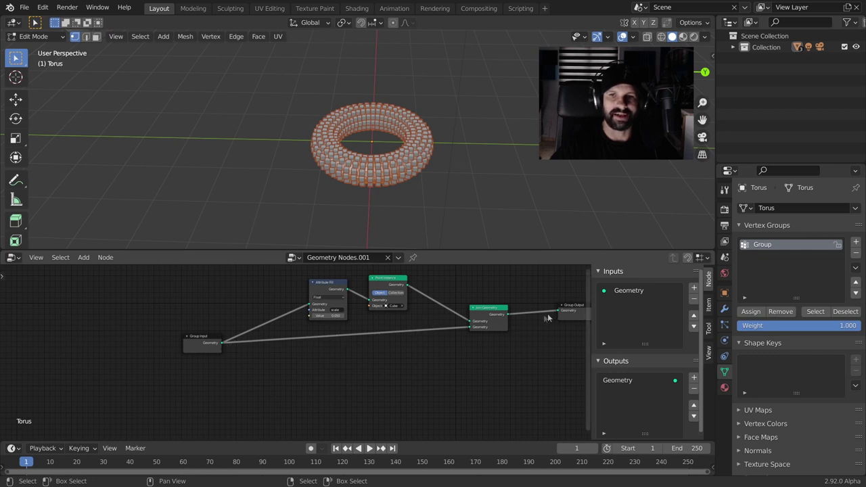
drag(471, 325, 458, 305)
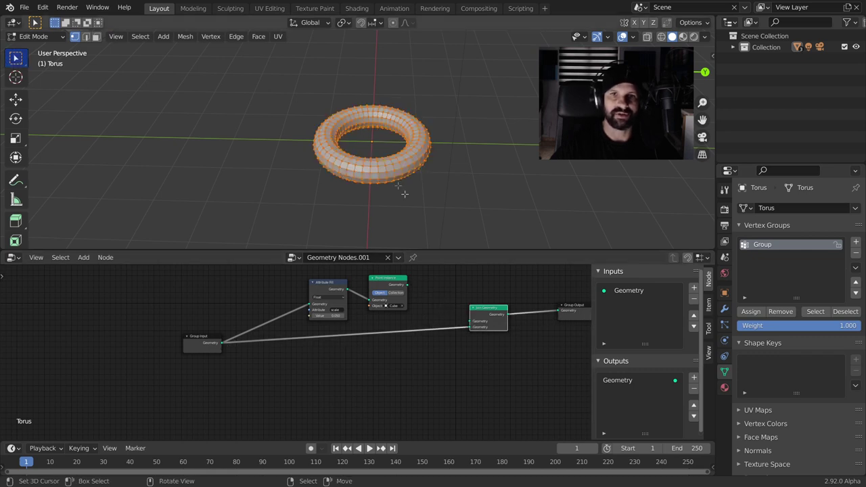
scroll(395, 81, up, 2)
scroll(395, 82, up, 2)
scroll(429, 227, down, 3)
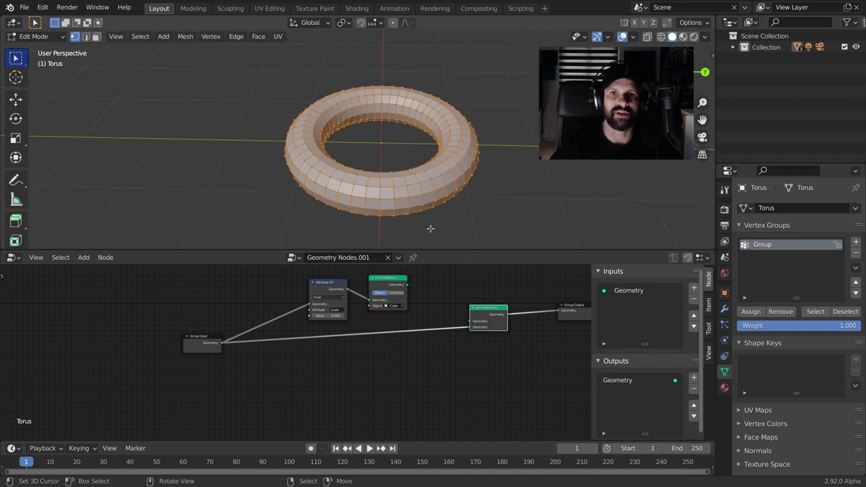
middle_drag(428, 228, 441, 218)
middle_drag(530, 346, 407, 351)
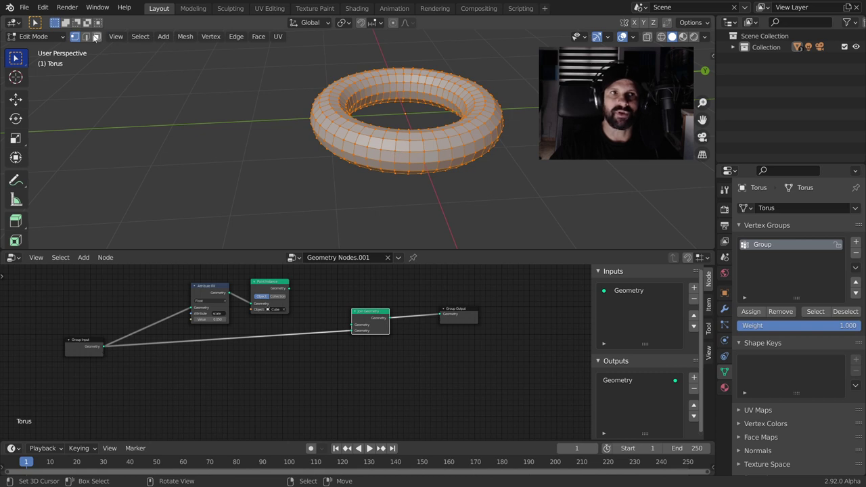
Step: In face select mode, select the face loops lining the torus's inner wall
click(94, 37)
click(429, 155)
alt+click(431, 155)
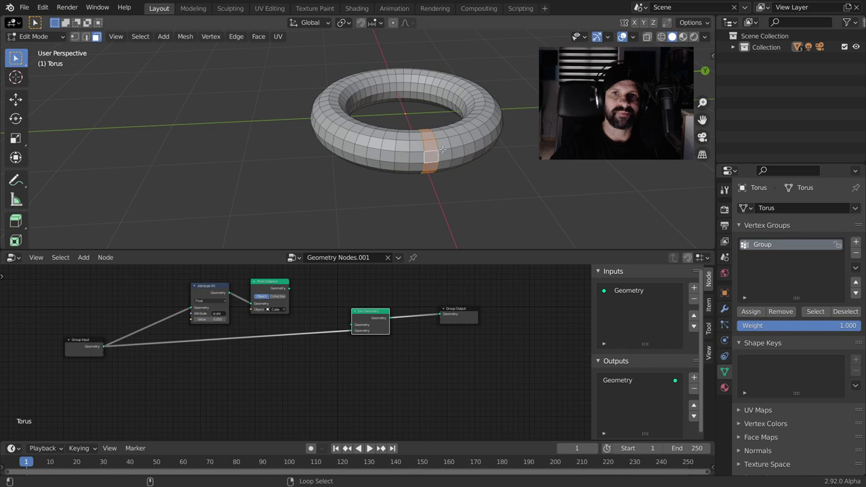
alt+shift+click(442, 149)
alt+shift+click(417, 146)
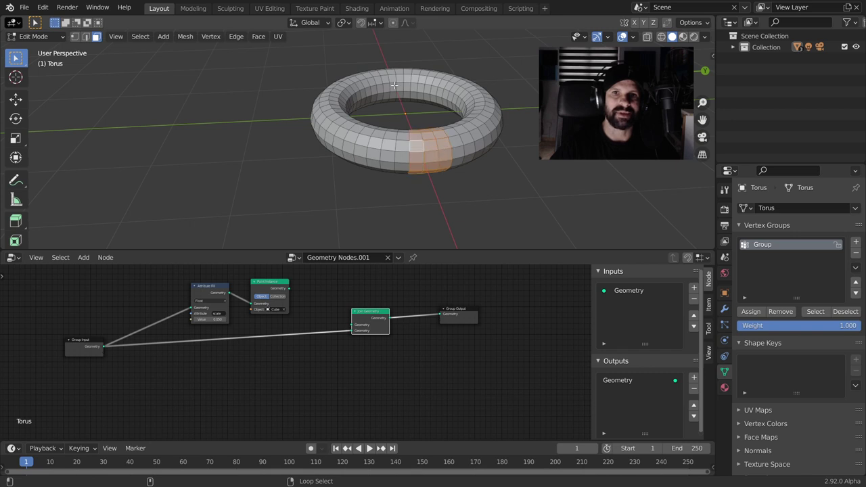
alt+shift+click(393, 84)
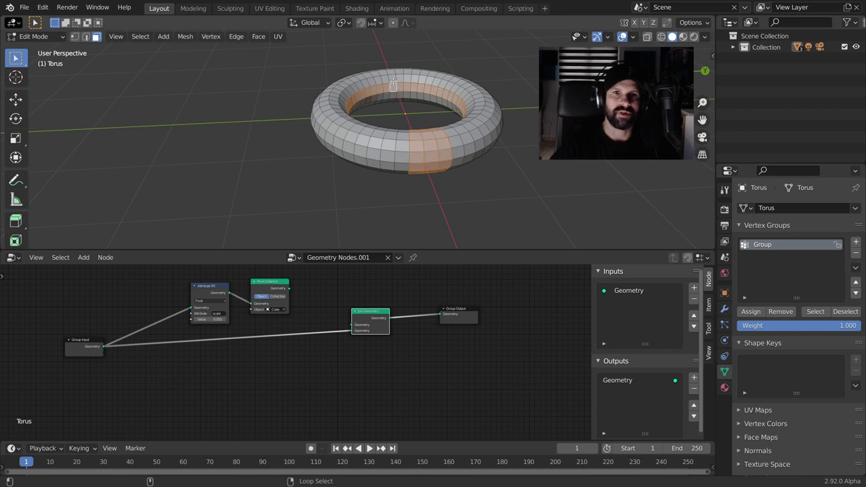
key(alt+a)
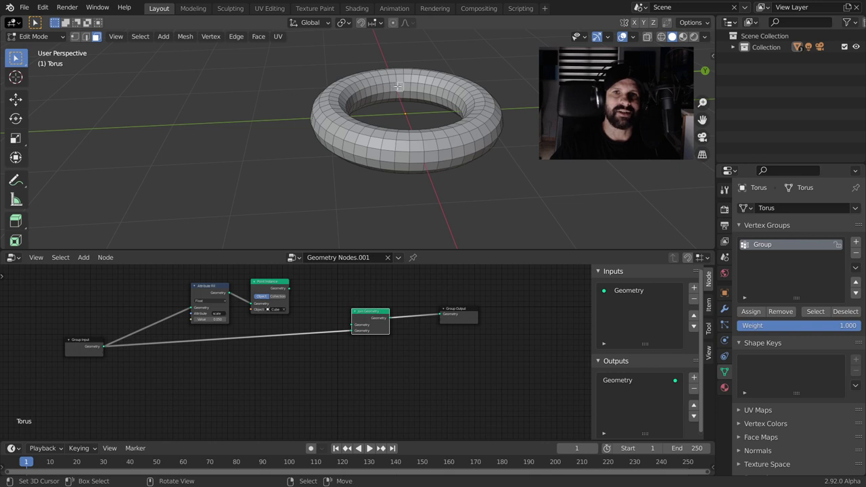
alt+click(394, 86)
alt+shift+click(393, 95)
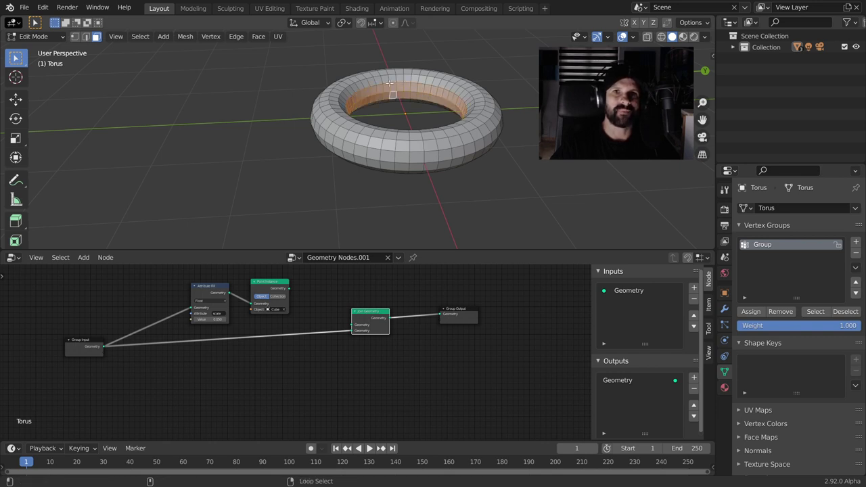
alt+shift+click(390, 78)
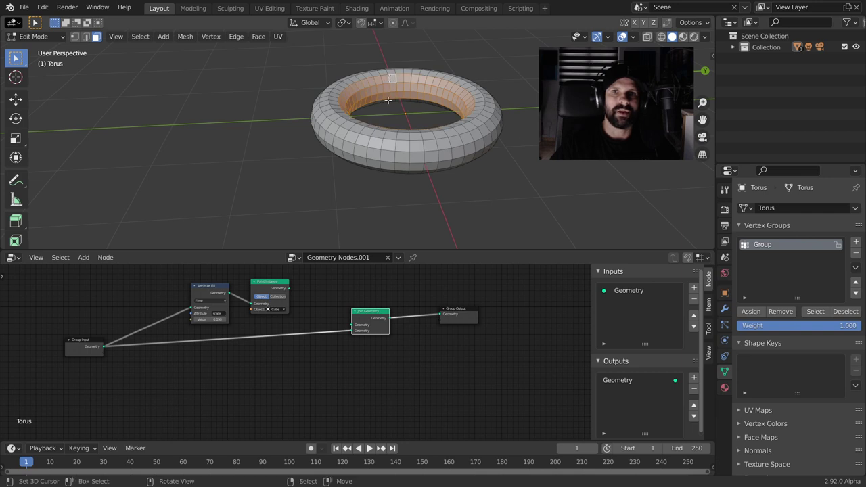
Step: Rename the vertex group to interior and assign the selected inner faces to it
double_click(794, 245)
text(interior)
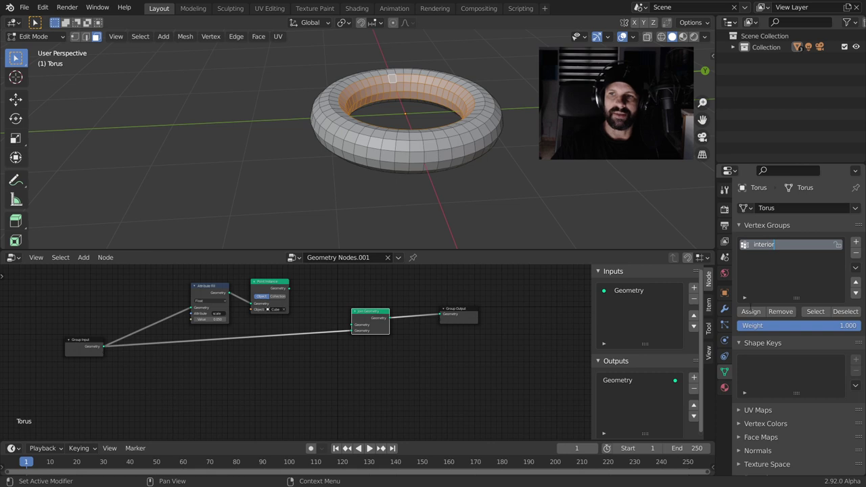
click(746, 313)
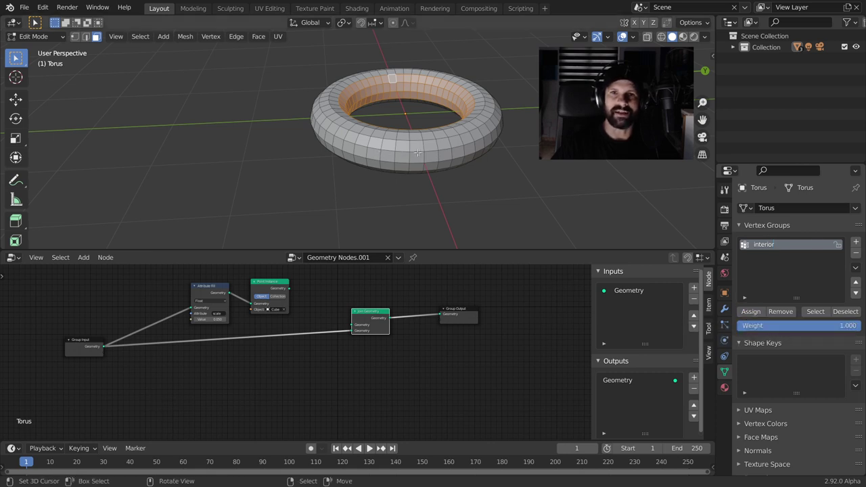
Step: Add a vertex group named fuera and assign the torus's outer-surface faces to it
click(855, 241)
click(419, 156)
key(ctrl+KP_Add)
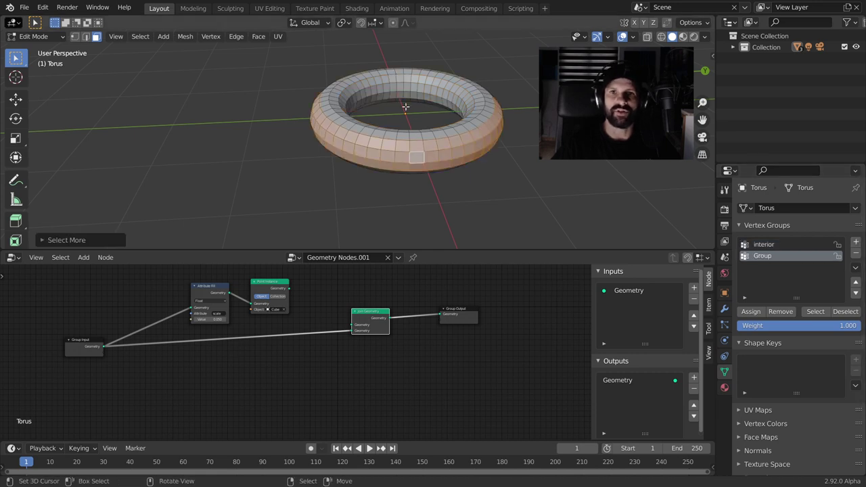
double_click(767, 258)
text(fuer)
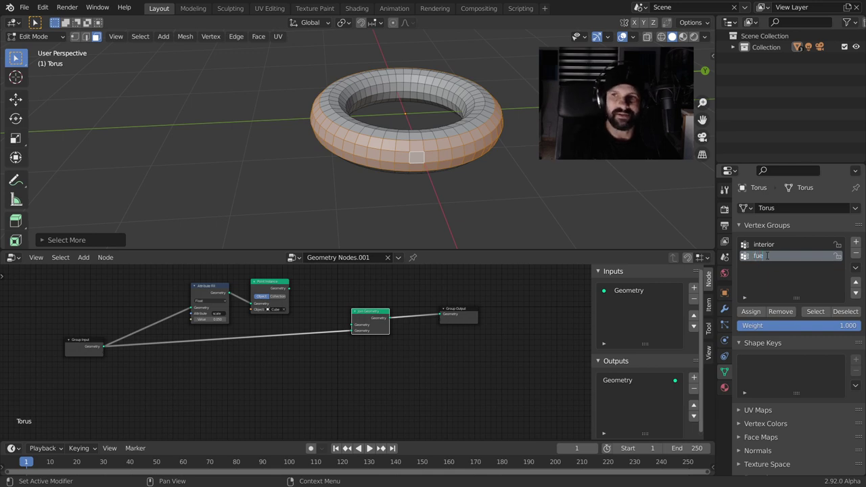
text(a)
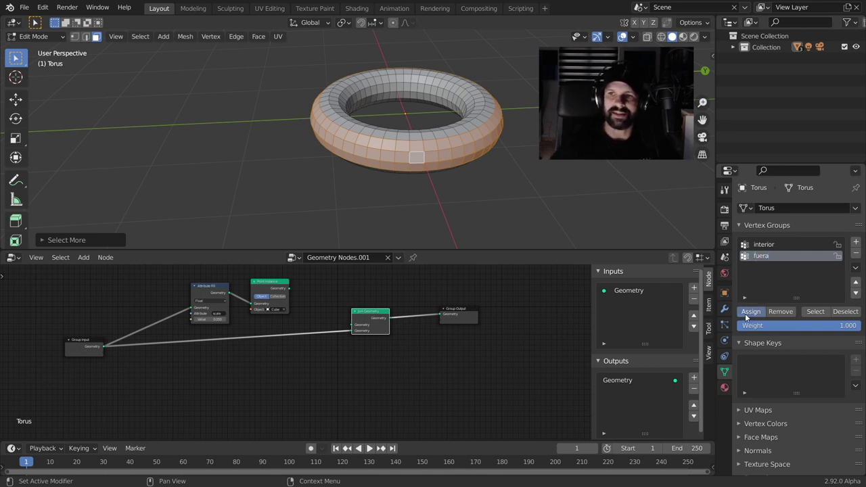
click(744, 313)
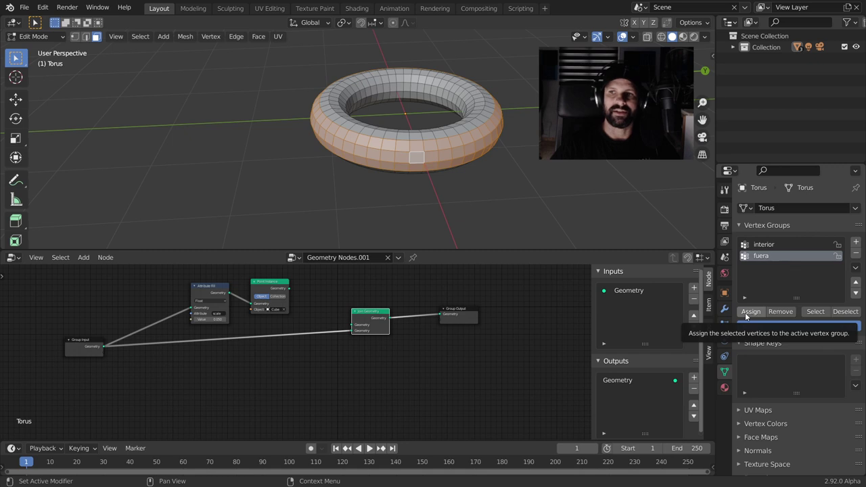
Step: Check that interior and fuera each select their own faces
click(771, 244)
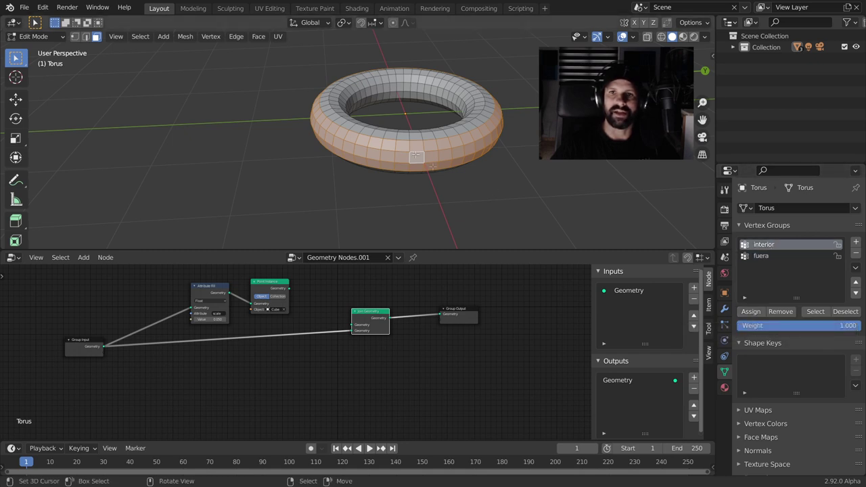
click(512, 160)
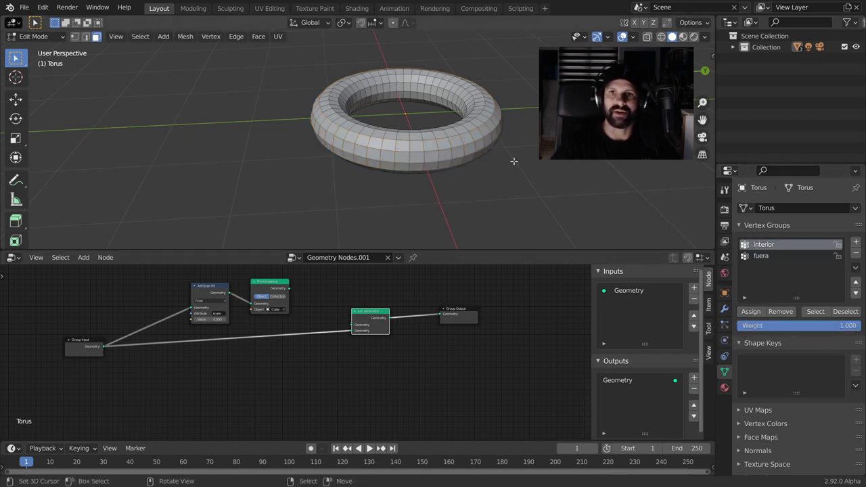
click(814, 311)
click(477, 167)
click(760, 256)
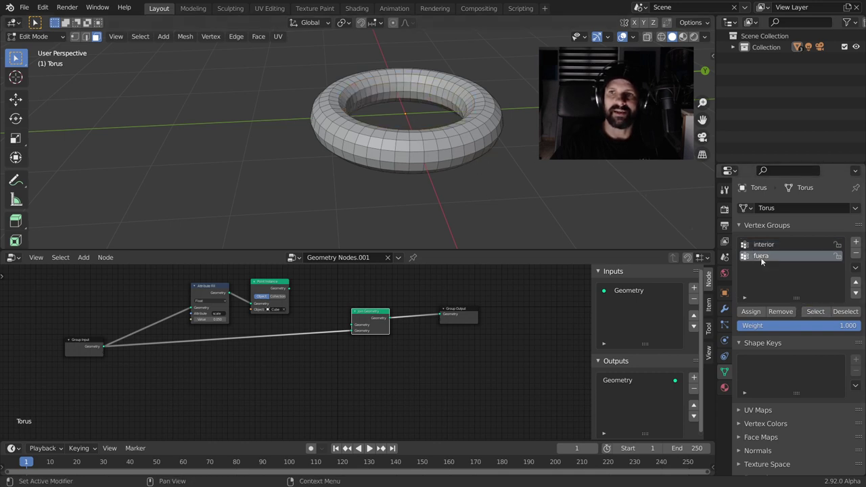
click(814, 311)
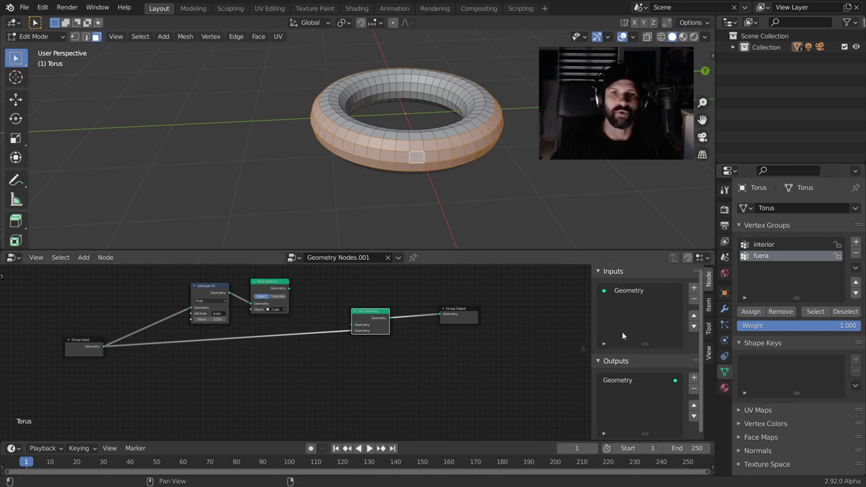
Step: Pan the node tree aside to free space and bring up the Add menu's Point nodes
scroll(505, 343, down, 1)
middle_drag(319, 330, 380, 330)
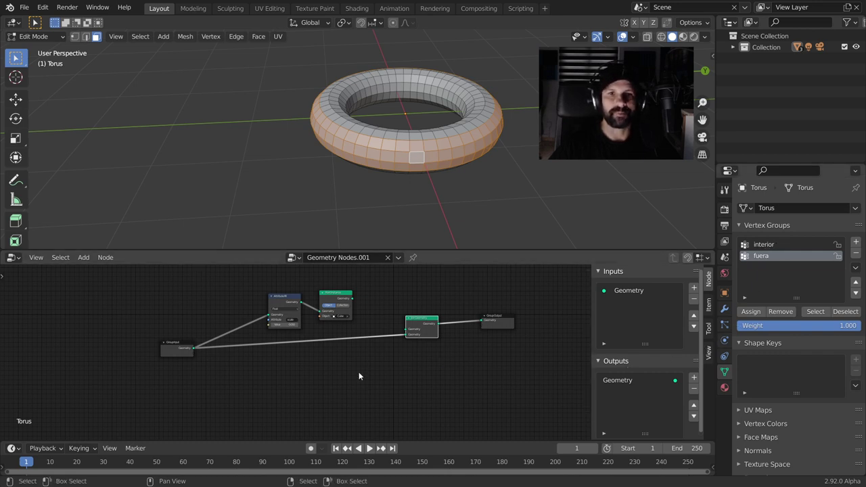
scroll(405, 370, up, 3)
middle_drag(453, 374, 460, 400)
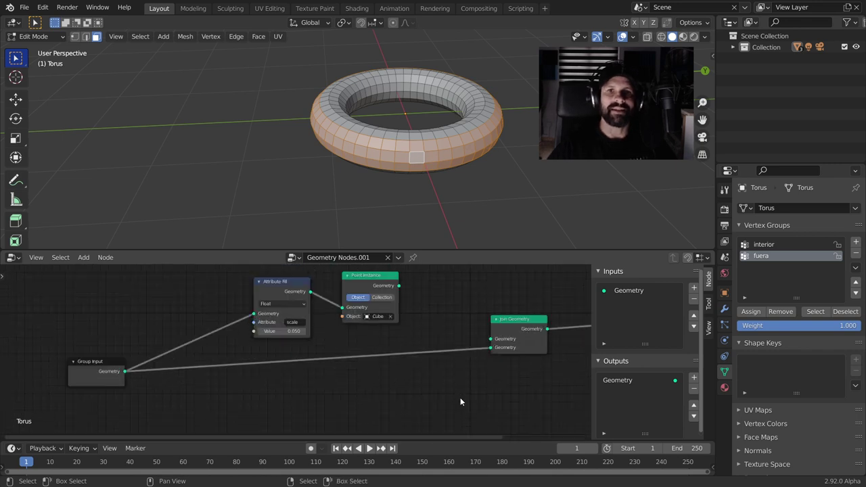
middle_drag(402, 384, 331, 303)
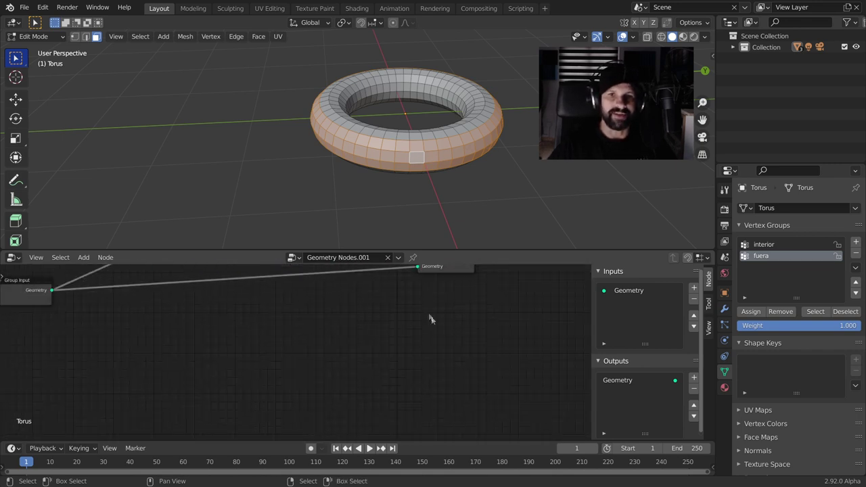
key(shift+a)
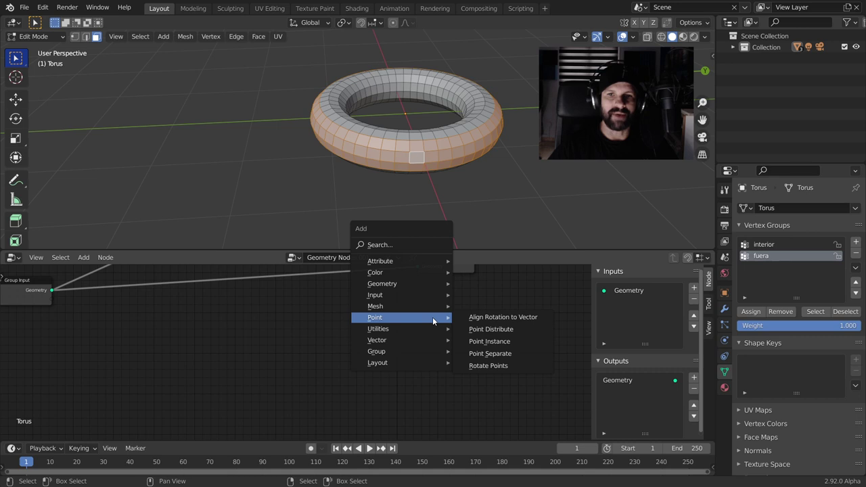
Step: Add a Point Distribute node with its Density Attribute set to 'interior'
click(486, 339)
scroll(506, 323, up, 1)
scroll(476, 315, up, 1)
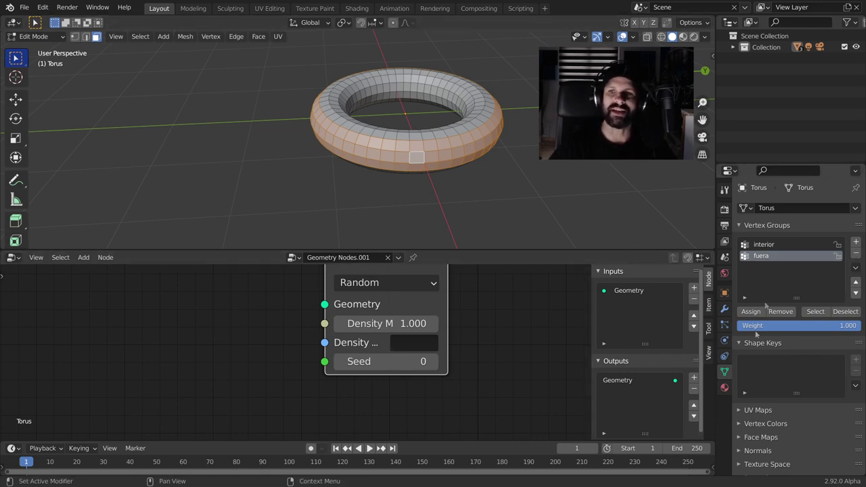
click(767, 246)
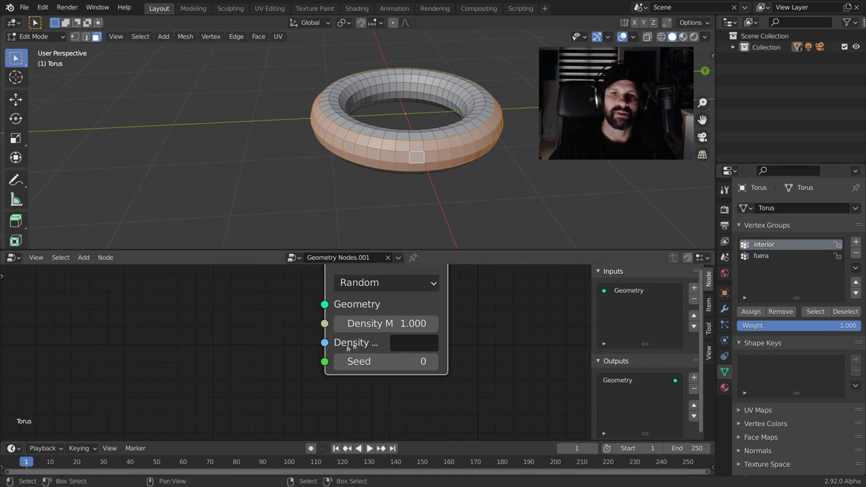
text(interior)
key(Return)
Step: Duplicate the node to the right and set the copy's Density Attribute to 'fuera'
scroll(400, 342, down, 2)
scroll(388, 353, down, 2)
scroll(423, 354, down, 1)
middle_drag(423, 354, 444, 352)
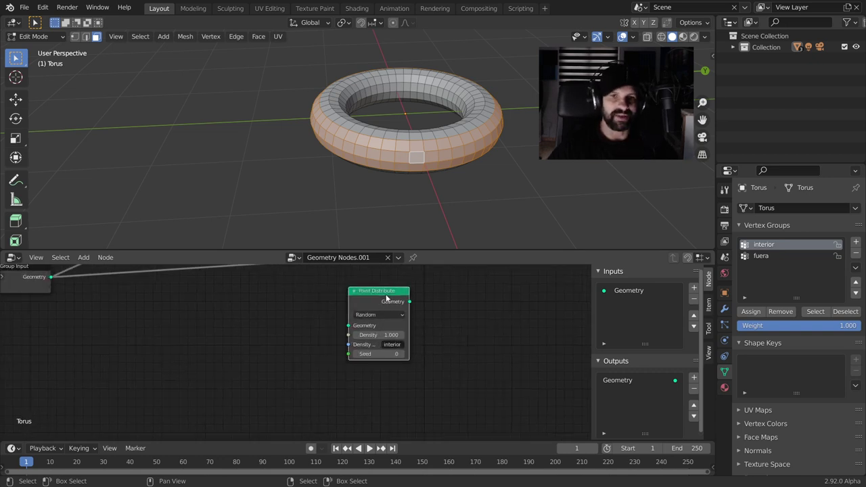
key(shift+d)
click(470, 316)
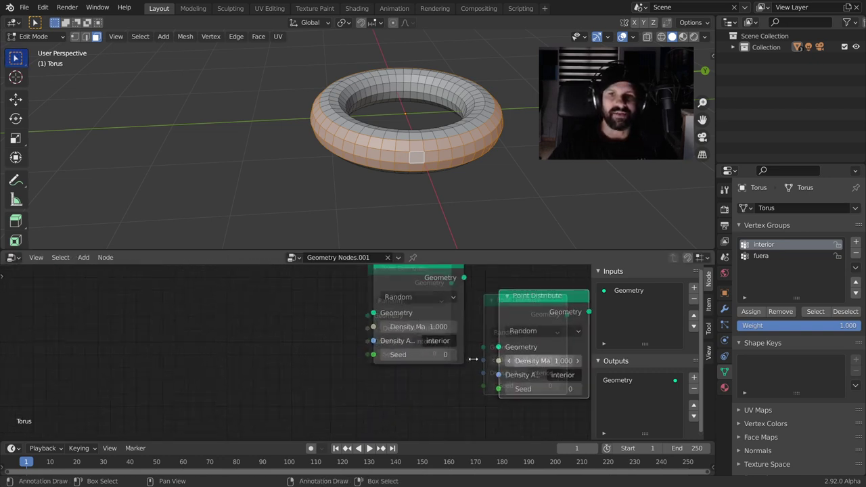
scroll(230, 325, up, 3)
click(333, 343)
key(BackSpace)
text(fuera)
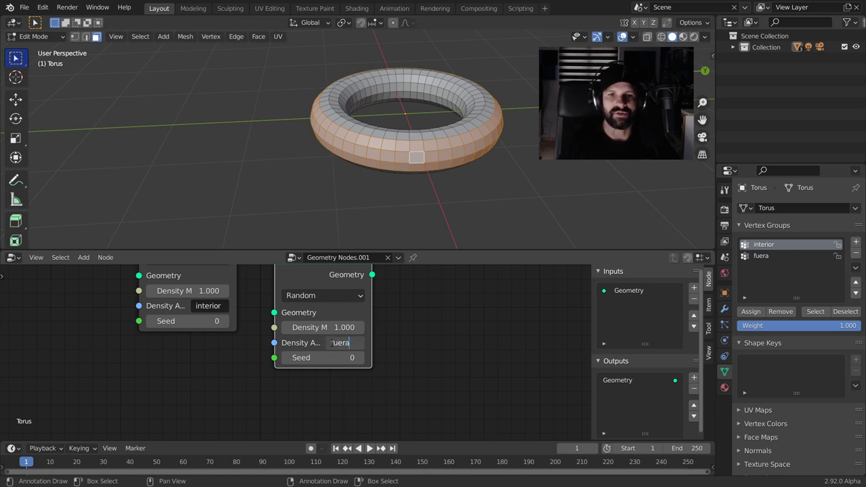
key(Return)
key(Return)
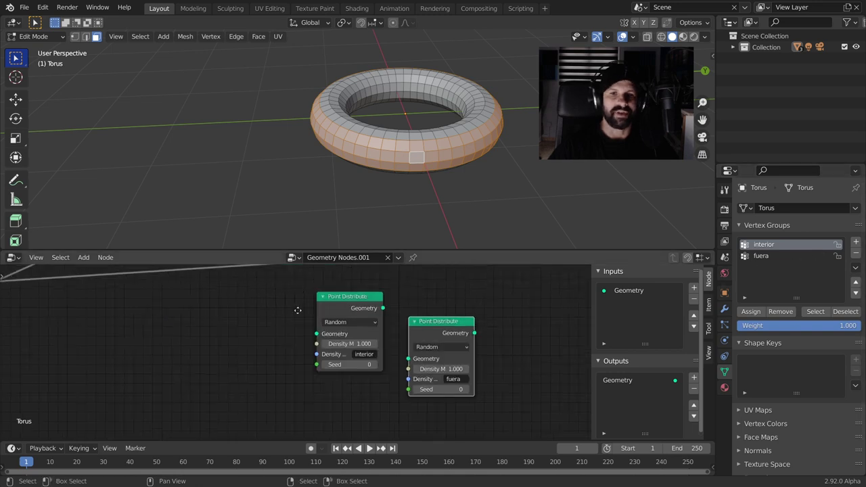
Step: Insert the interior Point Distribute into the geometry chain and link Point Instance to Join Geometry
mouse_move(384, 373)
mouse_down()
mouse_move(298, 351)
mouse_move(329, 392)
mouse_move(324, 303)
mouse_up()
scroll(298, 352, down, 1)
drag(422, 290, 486, 344)
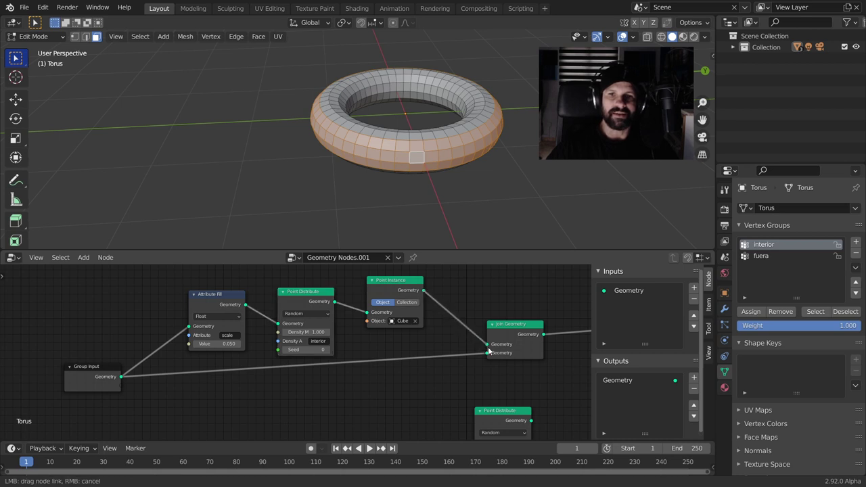
scroll(486, 106, down, 5)
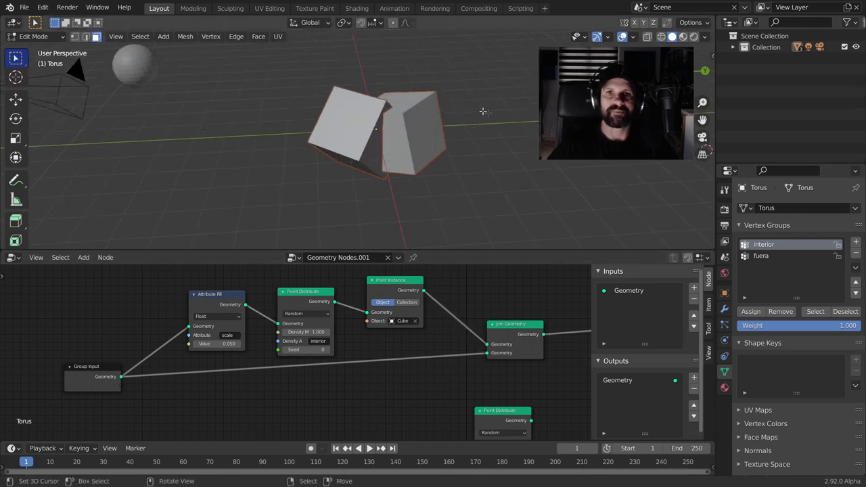
Step: Place Attribute Fill between Point Distribute and Point Instance and start retyping its scale
drag(306, 295, 295, 291)
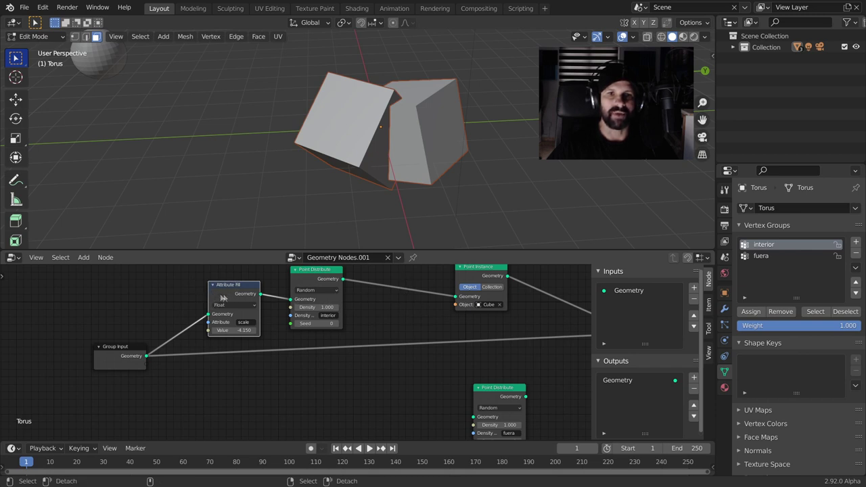
alt+drag(239, 291, 403, 281)
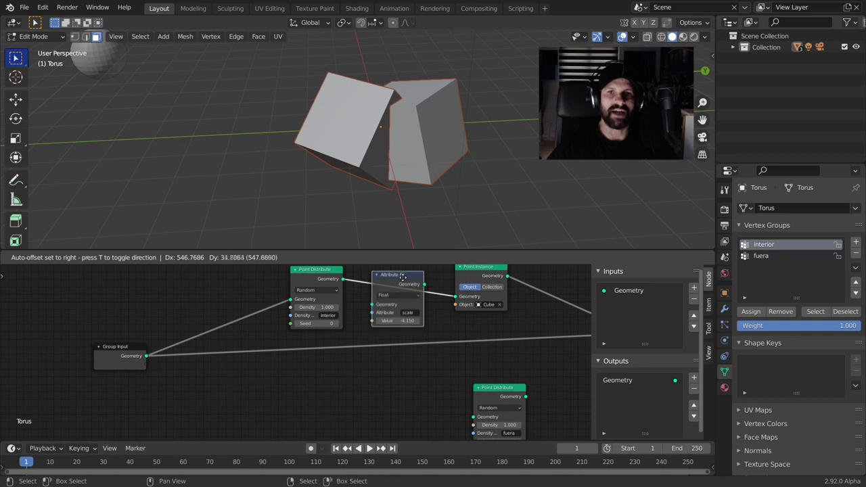
scroll(403, 291, up, 1)
scroll(419, 301, up, 1)
click(436, 309)
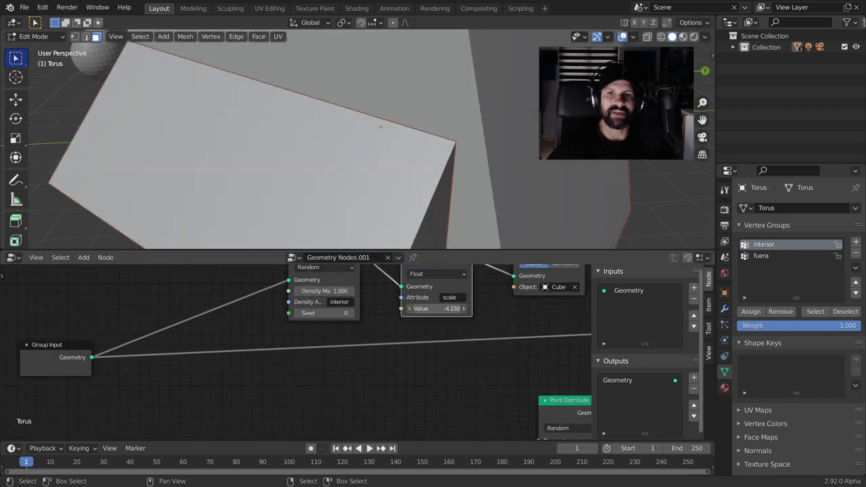
key(BackSpace)
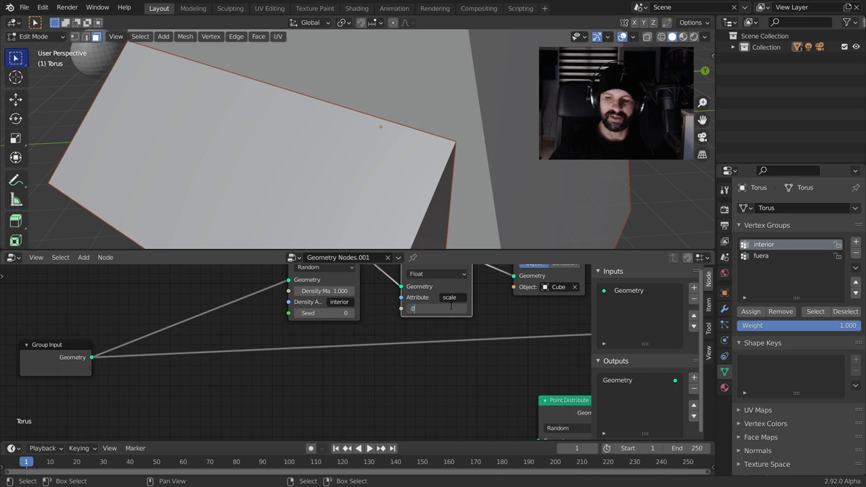
text(50)
Step: Set the interior cube scale to 0.050, then try 0.650 and 0.150
key(Return)
scroll(462, 97, up, 2)
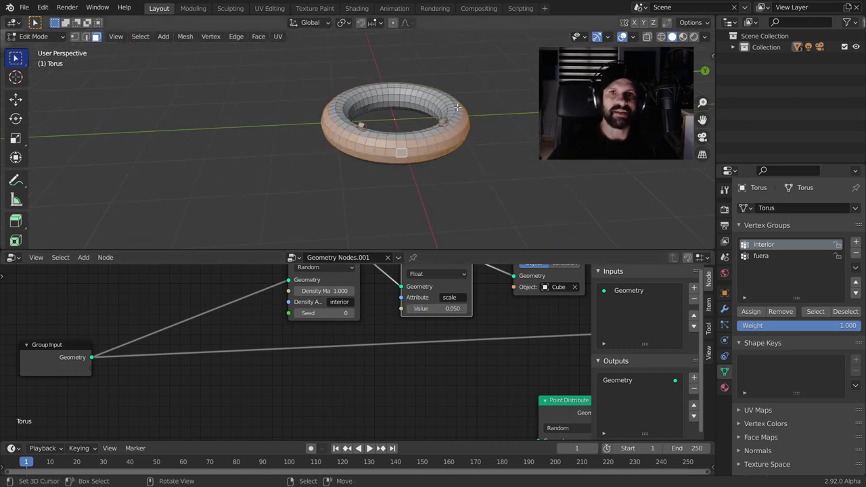
scroll(426, 148, up, 2)
middle_drag(426, 148, 442, 156)
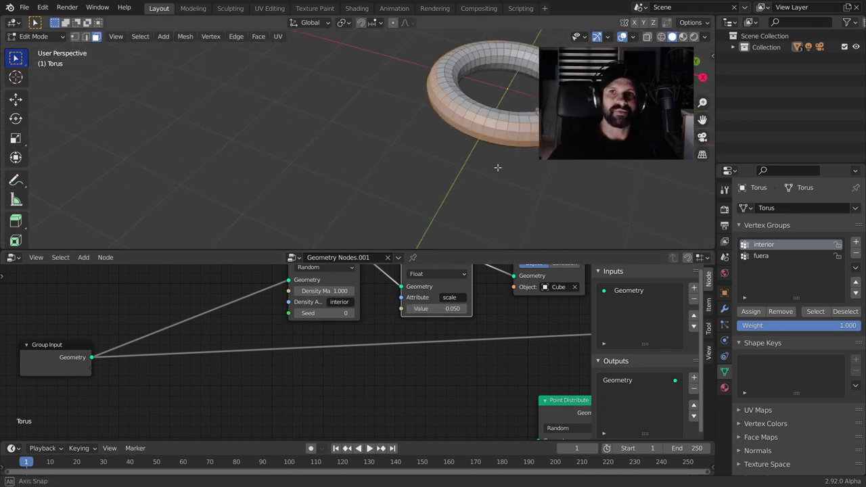
middle_drag(493, 314, 328, 350)
ctrl+scroll(291, 341, up, 6)
ctrl+scroll(291, 341, down, 4)
ctrl+scroll(291, 341, up, 4)
ctrl+scroll(291, 340, down, 4)
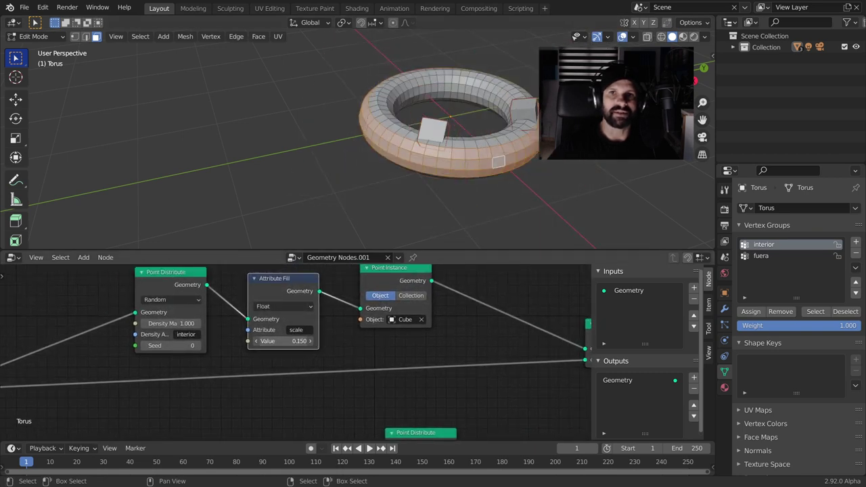
ctrl+scroll(290, 344, down, 1)
middle_drag(289, 344, 442, 424)
Step: Change the interior Seed to 1, raise density to 13.400, and set scale 0.050
click(349, 328)
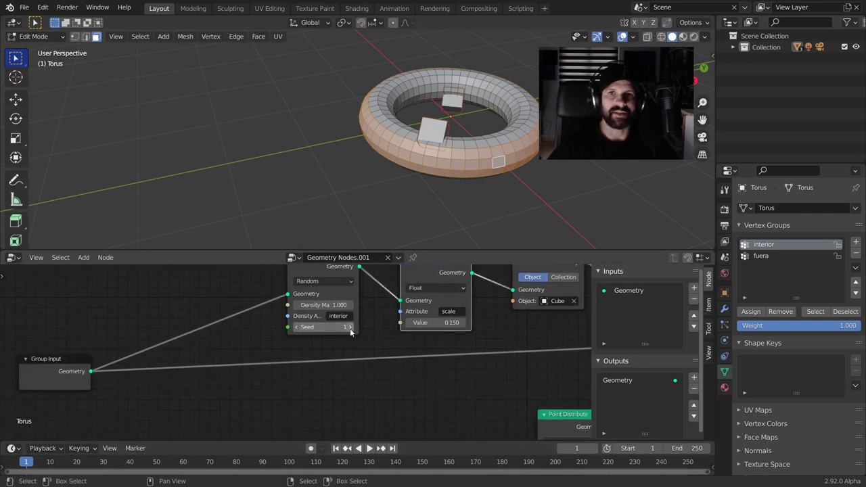
click(350, 305)
click(351, 305)
click(350, 305)
click(350, 305)
click(350, 304)
drag(325, 305, 379, 305)
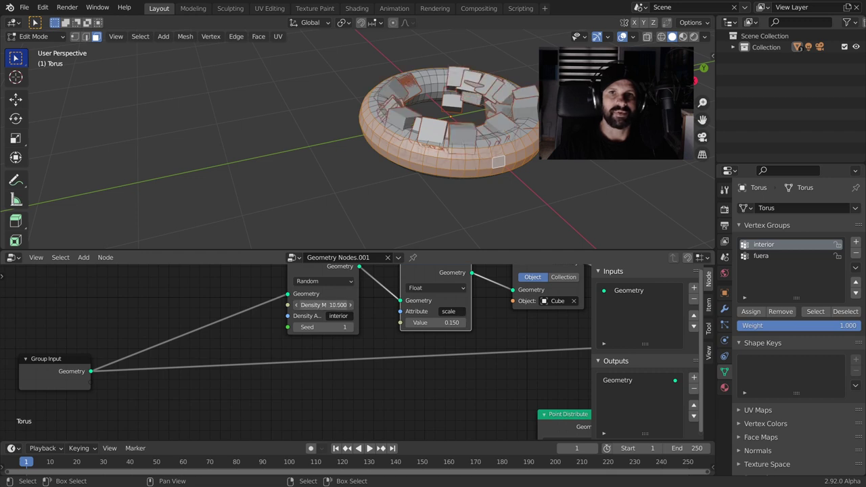
drag(379, 305, 459, 341)
scroll(459, 341, up, 1)
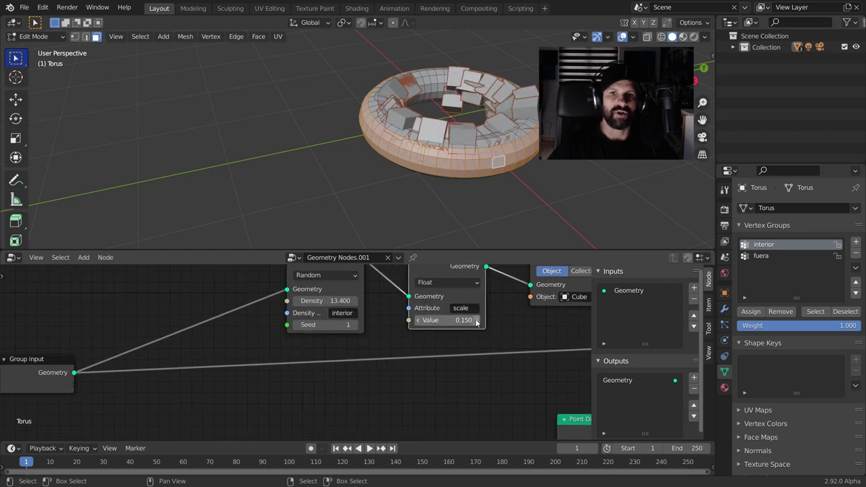
click(428, 317)
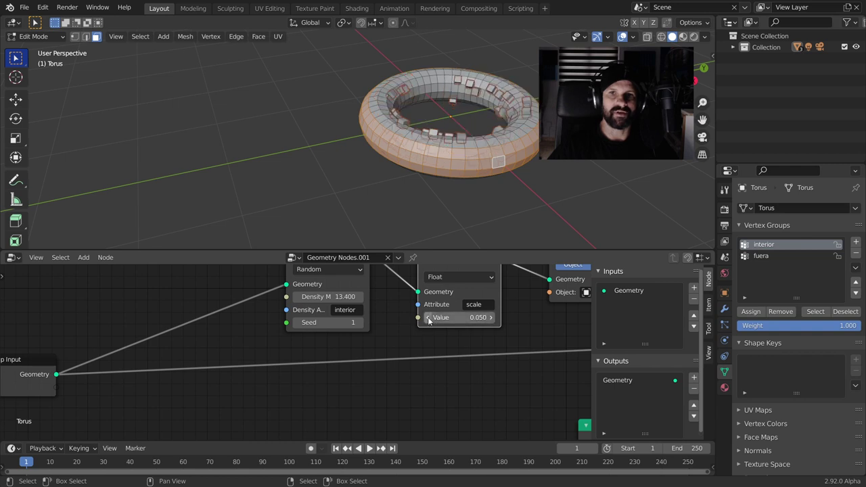
Step: Step the interior Seed to 4 and raise its density to 52.700
middle_drag(433, 169, 446, 230)
drag(324, 322, 338, 321)
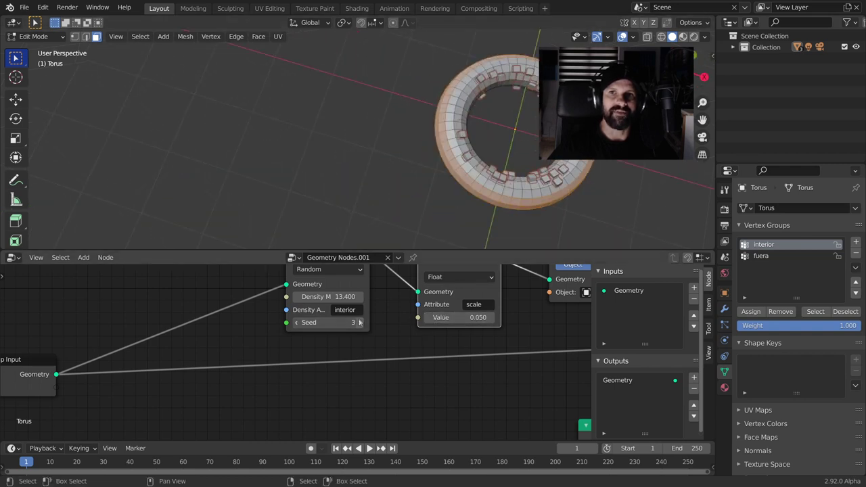
click(359, 323)
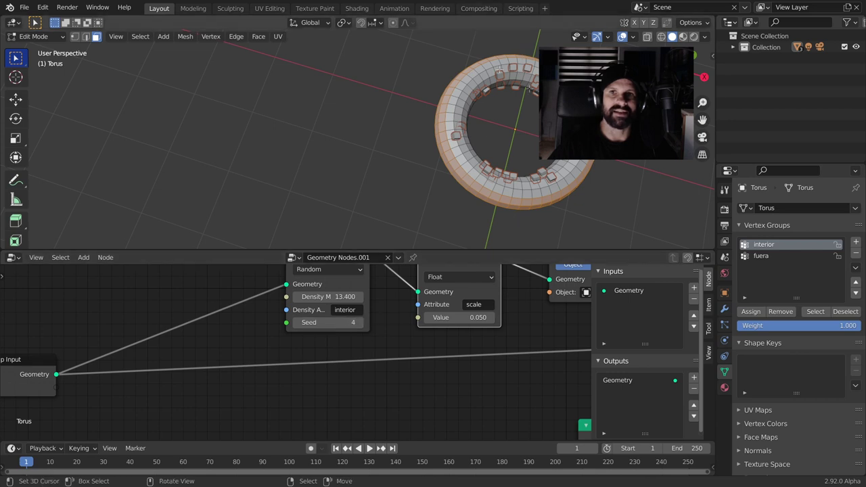
middle_drag(400, 287, 350, 279)
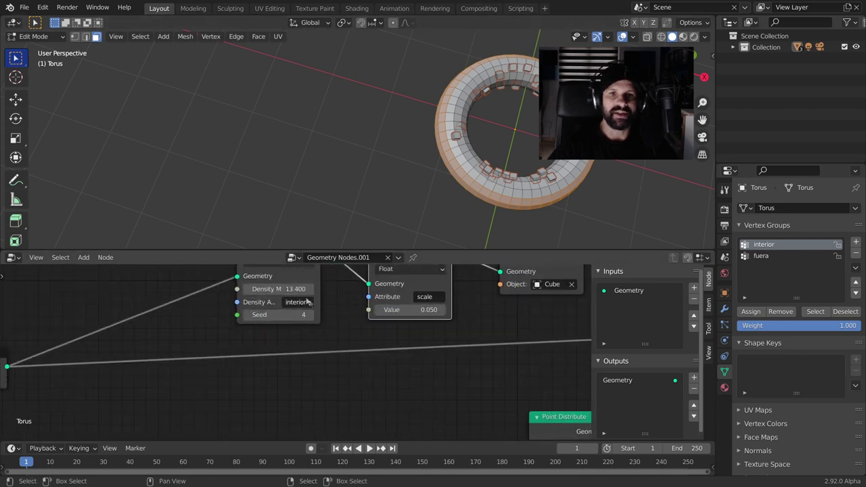
drag(277, 289, 318, 289)
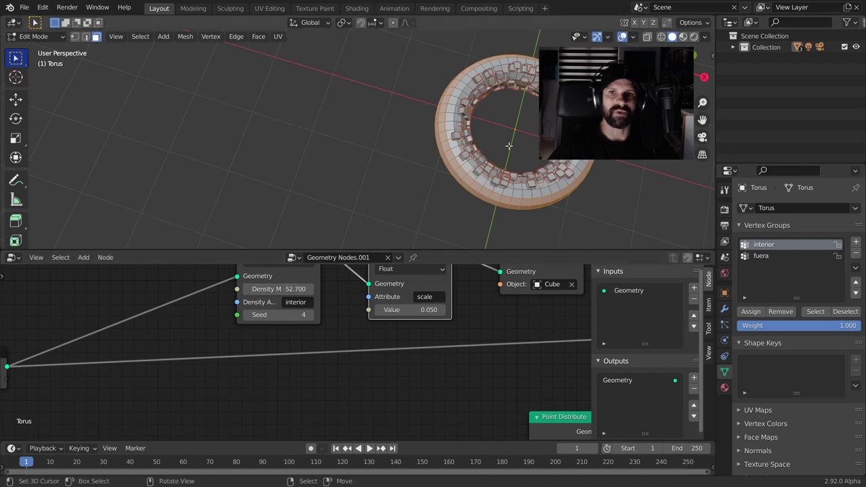
mouse_move(440, 156)
middle_down()
mouse_move(464, 141)
mouse_move(434, 91)
middle_up()
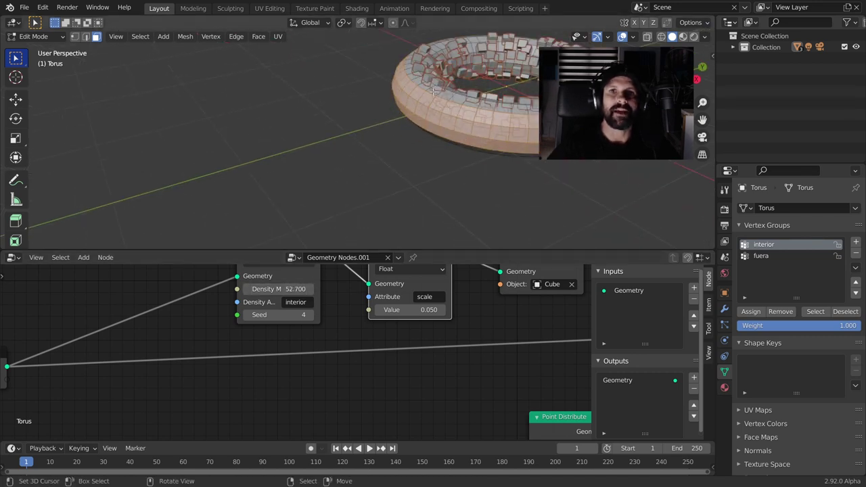
scroll(520, 142, down, 5)
scroll(520, 141, down, 1)
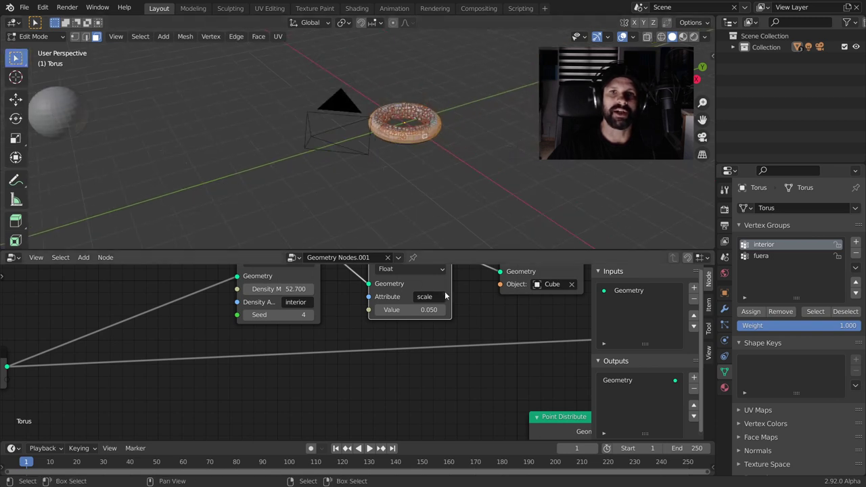
scroll(444, 291, down, 4)
Step: Remove a node link, return to Object Mode, and move the Group Input node up-left
drag(516, 279, 445, 293)
scroll(431, 158, up, 4)
scroll(508, 197, down, 1)
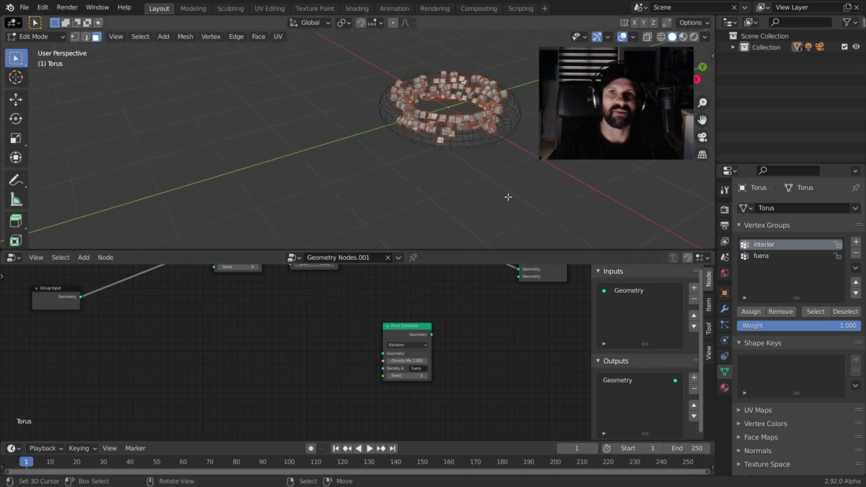
key(Tab)
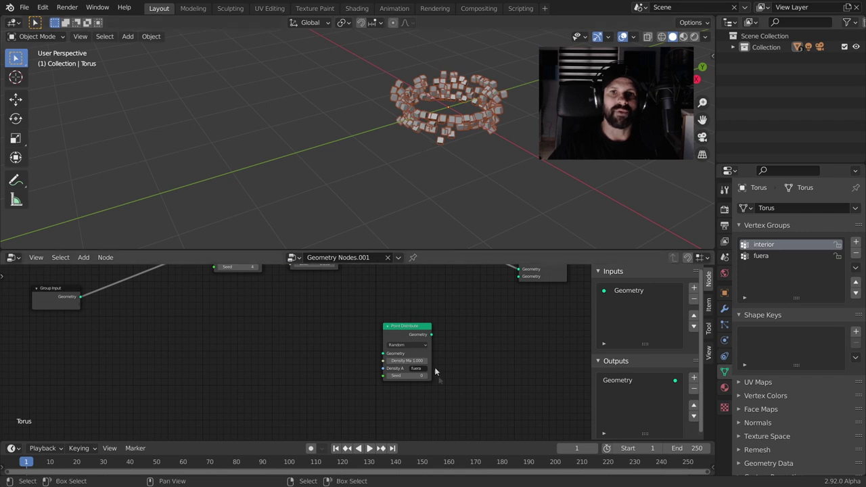
middle_drag(427, 330, 459, 365)
drag(125, 349, 118, 325)
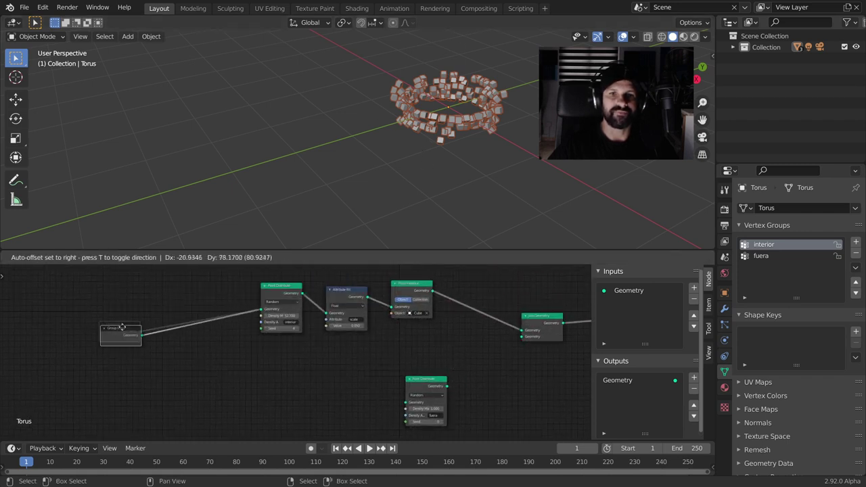
scroll(436, 345, up, 1)
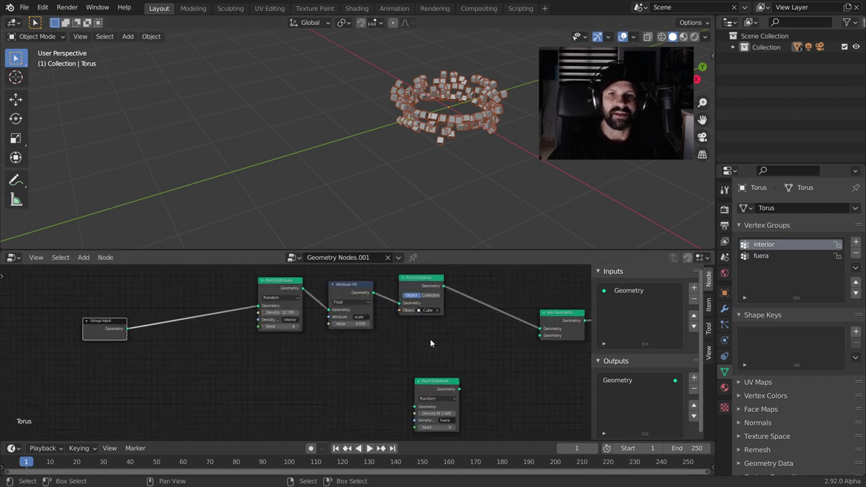
Step: Copy the scatter chain below, swap in the fuera Point Distribute, and wire it to Group Input and Join Geometry
mouse_move(245, 273)
mouse_down()
mouse_move(465, 341)
mouse_move(455, 342)
mouse_up()
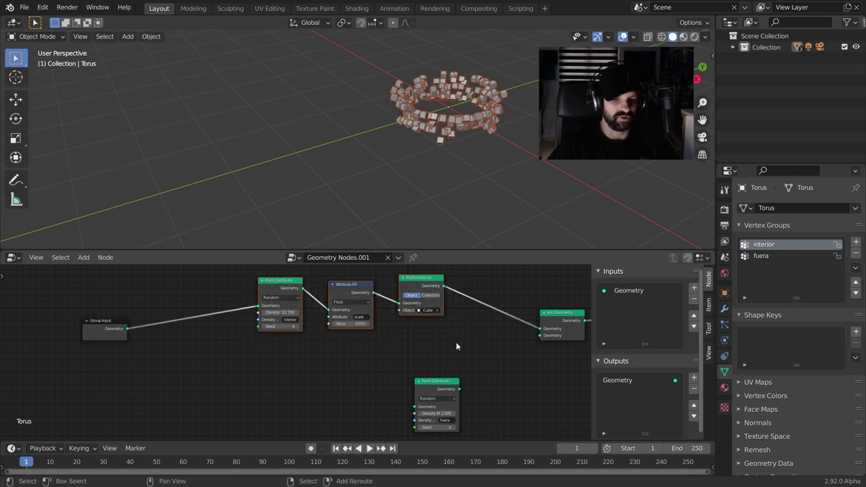
key(g)
click(462, 400)
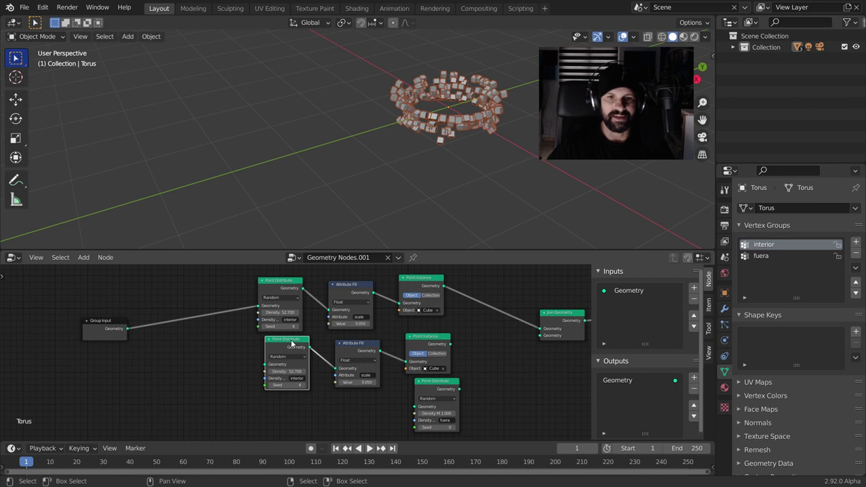
key(x)
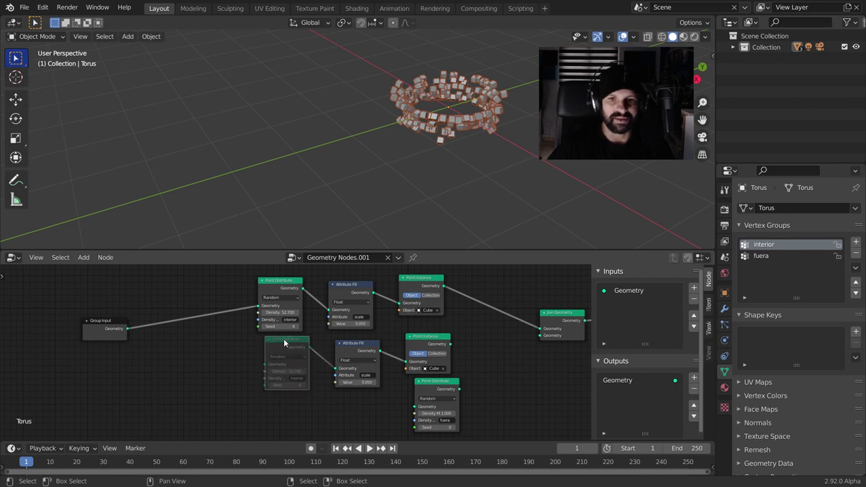
mouse_move(437, 384)
mouse_down()
mouse_move(279, 343)
mouse_move(333, 382)
mouse_move(336, 369)
mouse_up()
drag(128, 329, 261, 371)
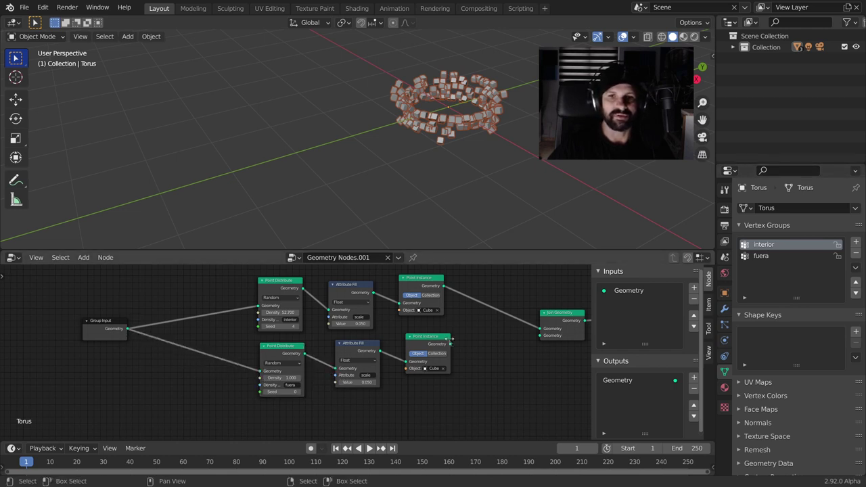
drag(452, 345, 539, 335)
Step: Make the outer branch instance spheres at density 19.800 with seed 1
scroll(344, 332, up, 3)
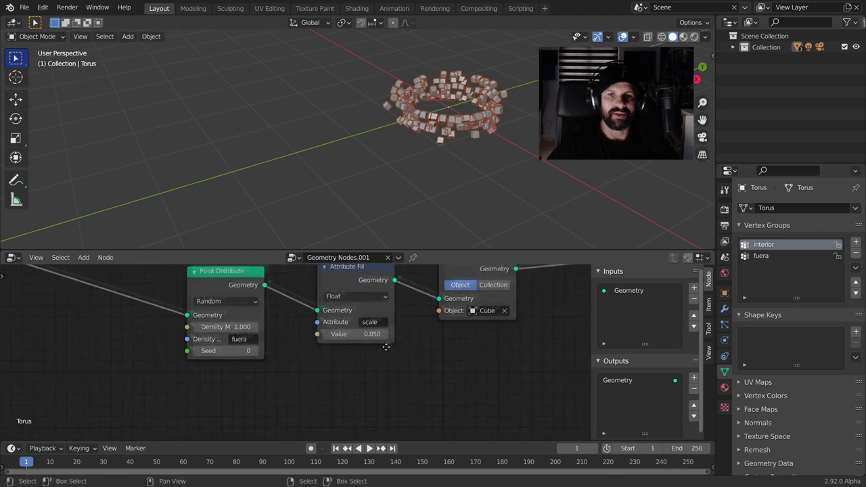
click(459, 335)
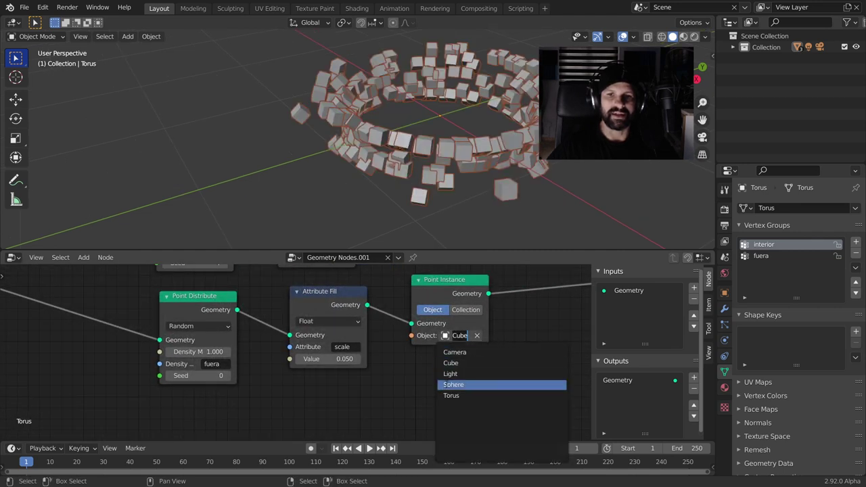
click(452, 384)
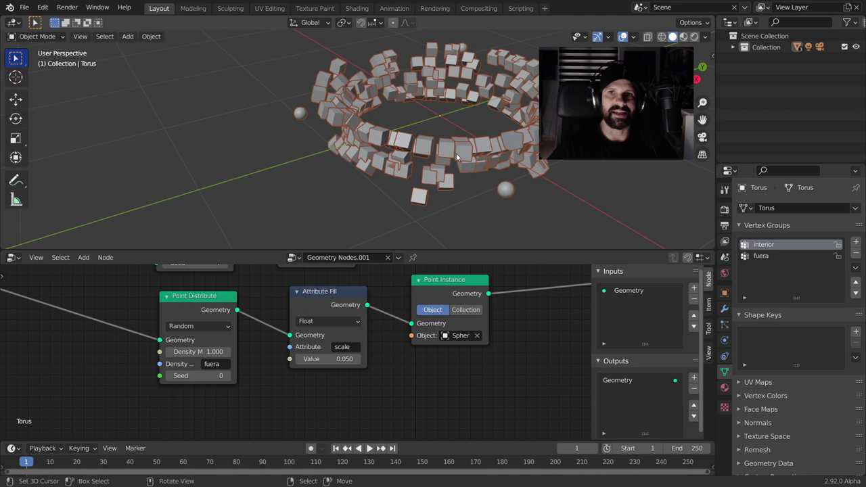
drag(197, 351, 223, 352)
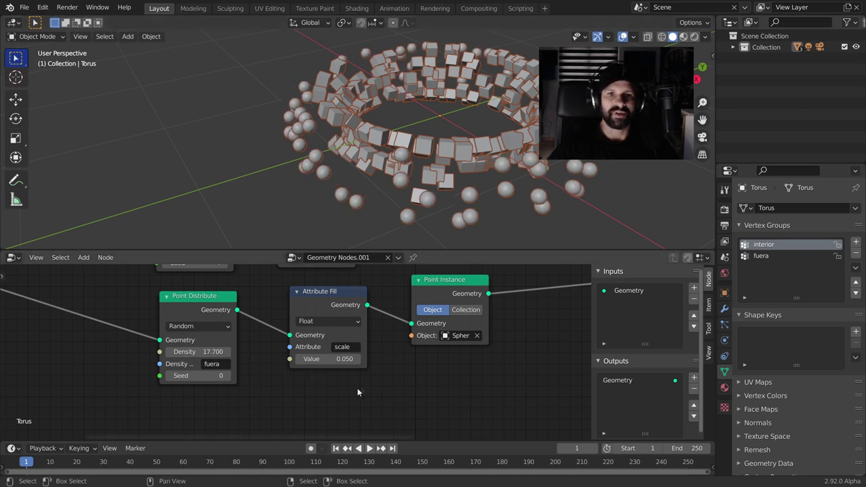
drag(203, 352, 217, 352)
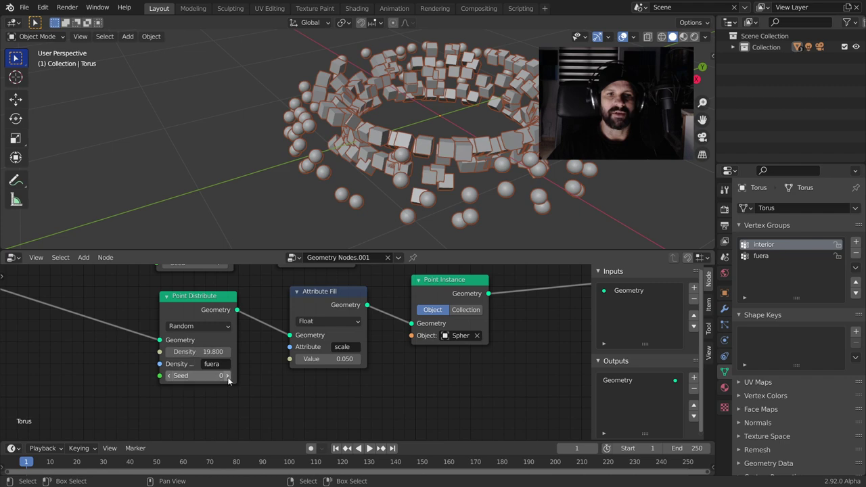
click(228, 376)
Step: View the ring from above and disconnect the group Seed from the outer scatter node
scroll(431, 161, down, 2)
mouse_move(483, 164)
middle_down()
mouse_move(414, 192)
mouse_move(459, 150)
mouse_move(454, 136)
middle_up()
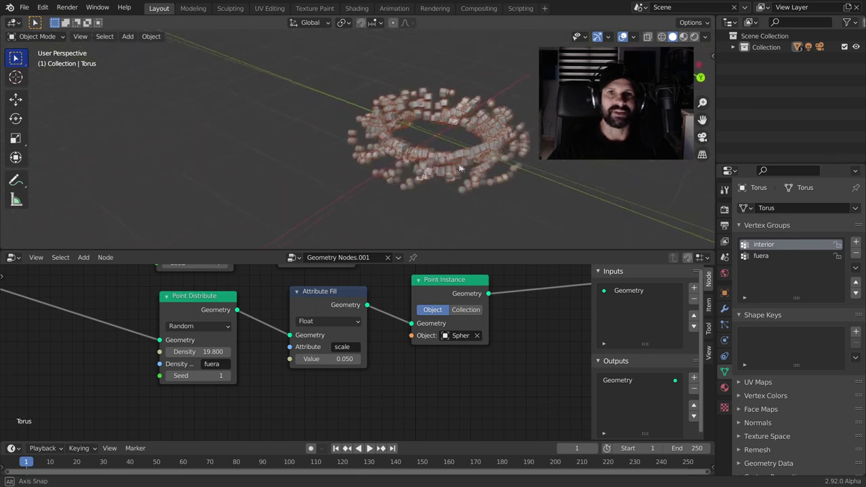
middle_drag(454, 136, 355, 264)
mouse_move(205, 380)
mouse_down()
mouse_move(214, 376)
mouse_move(193, 372)
mouse_move(233, 371)
mouse_up()
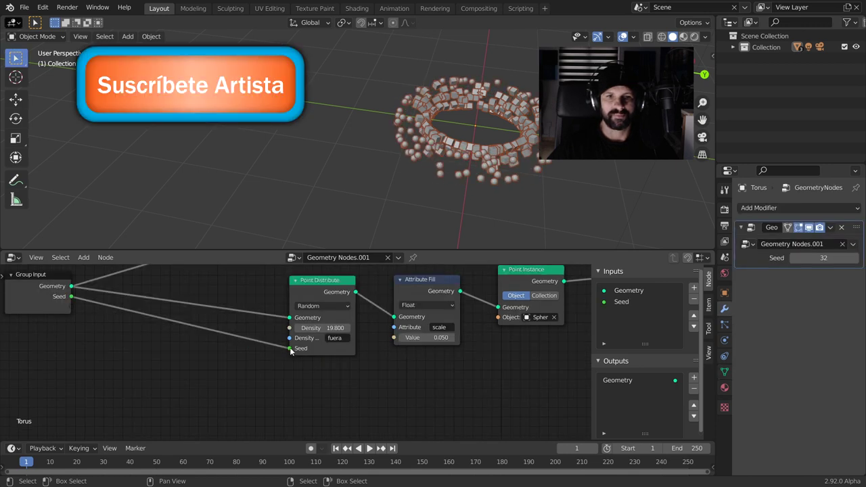
drag(291, 349, 271, 368)
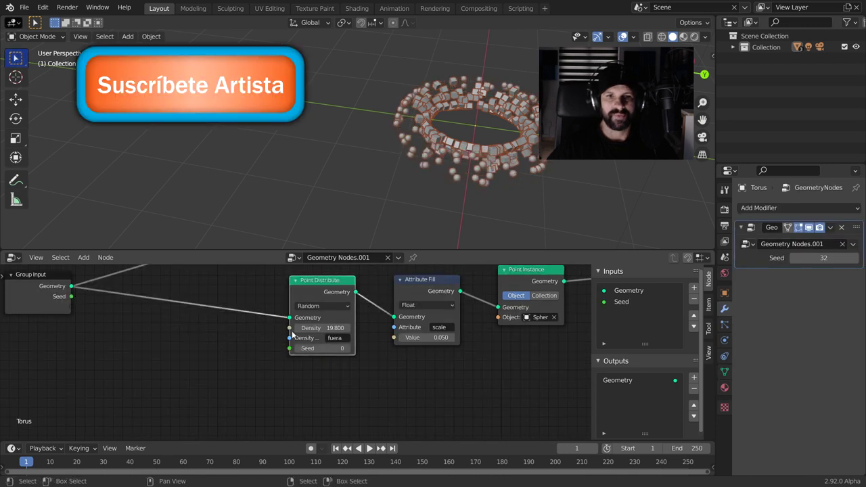
Step: After trying 34 and -9, set the outer scatter Seed to 0 and heighten the timeline
middle_drag(294, 334, 359, 322)
drag(372, 336, 373, 347)
scroll(373, 355, up, 1)
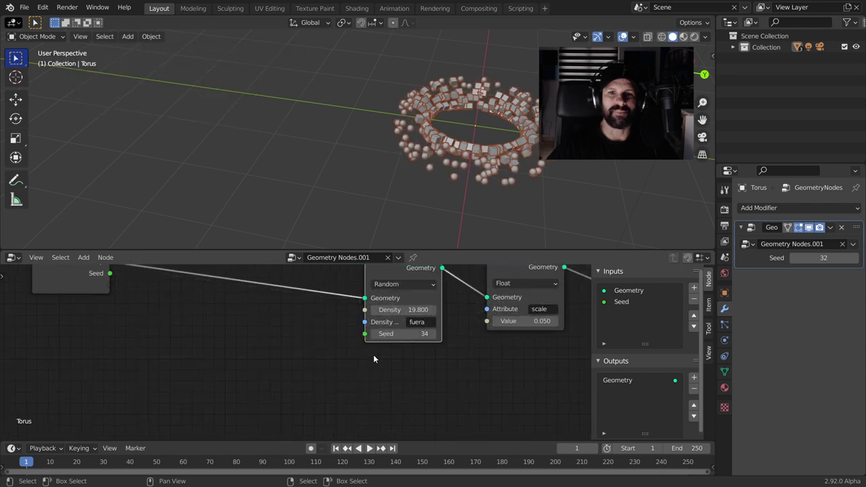
scroll(374, 358, up, 2)
scroll(341, 345, down, 1)
scroll(341, 344, up, 2)
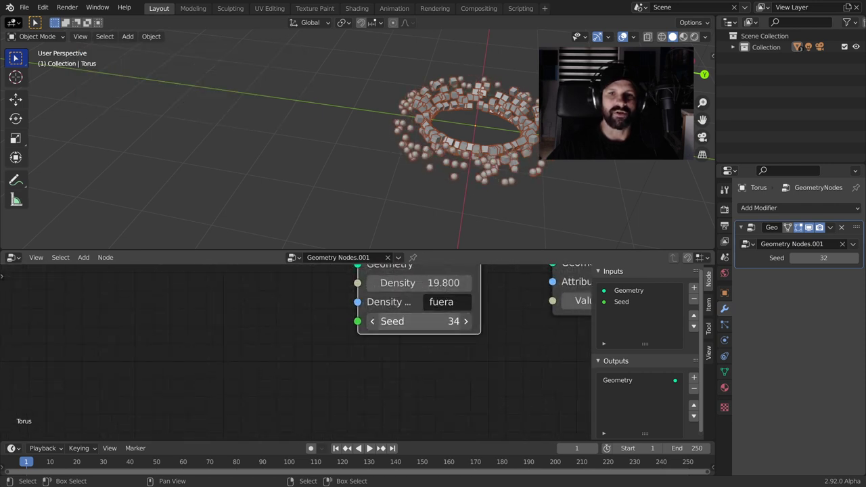
drag(435, 320, 419, 320)
click(435, 318)
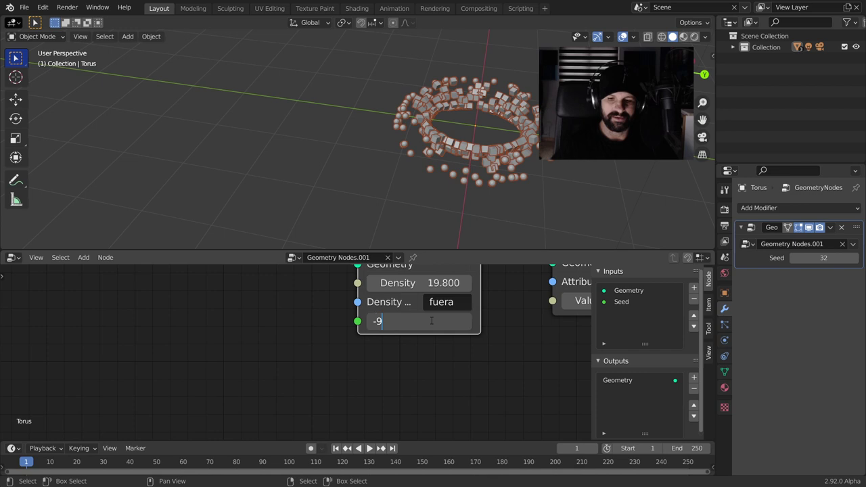
key(Return)
right_click(424, 321)
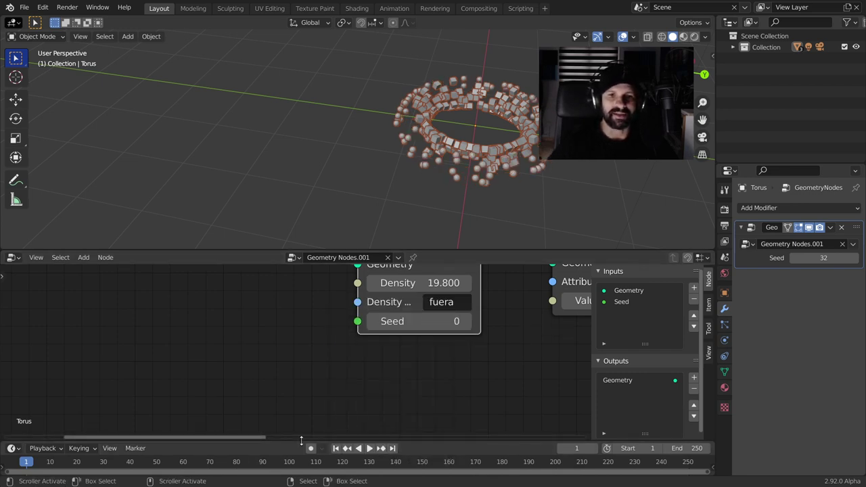
drag(301, 441, 305, 365)
shift+scroll(447, 322, up, 1)
Step: Keyframe the outer scatter Seed at frame 1, then at 627 on frame 110
right_click(460, 297)
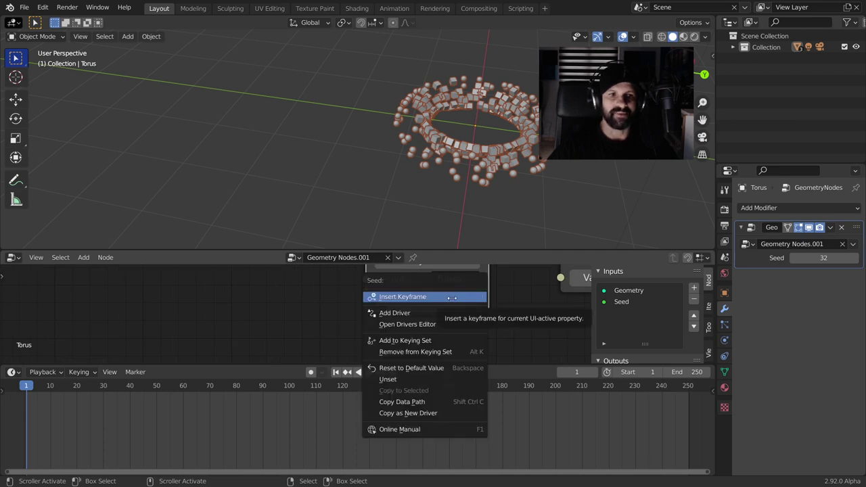
click(452, 298)
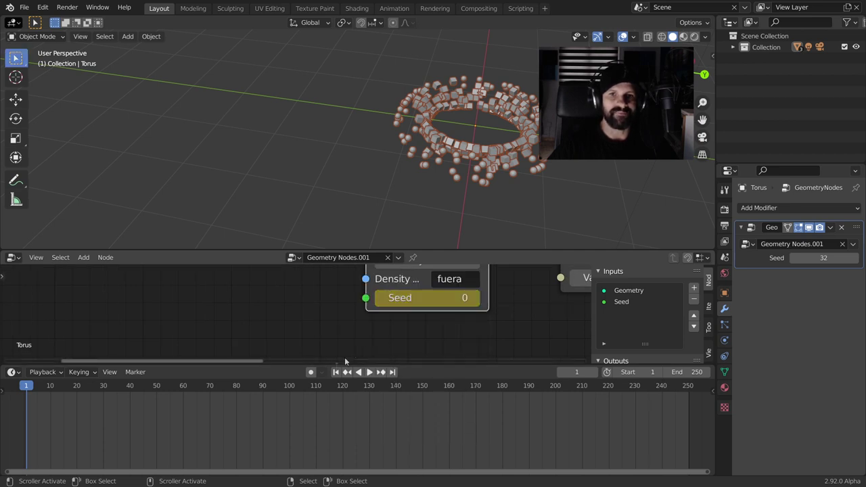
click(315, 395)
drag(429, 291, 415, 312)
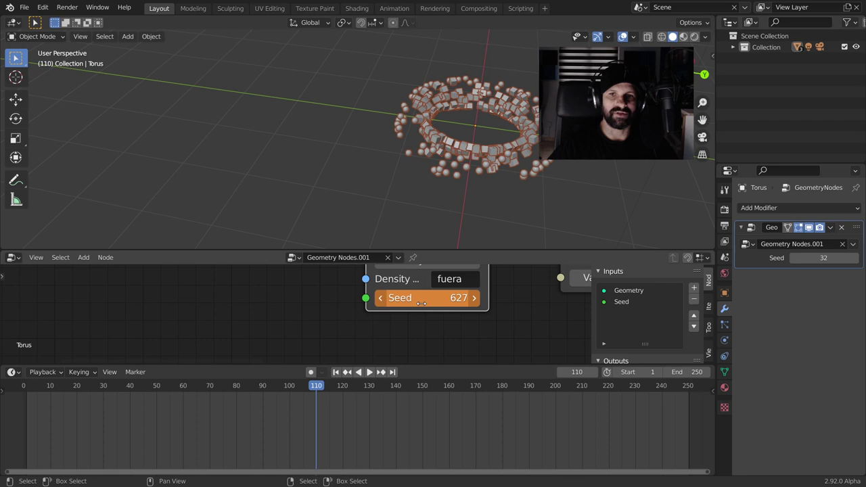
right_click(385, 302)
click(358, 304)
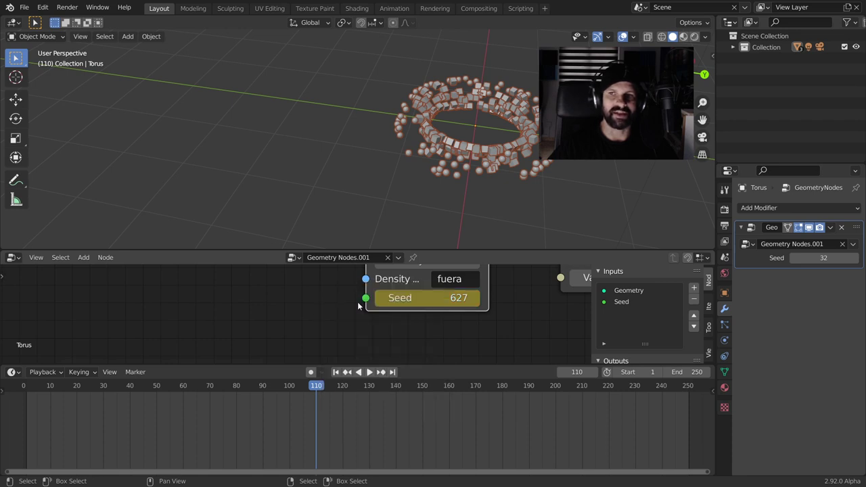
Step: Orbit the torus and play the animation from the start to preview it
scroll(344, 335, down, 3)
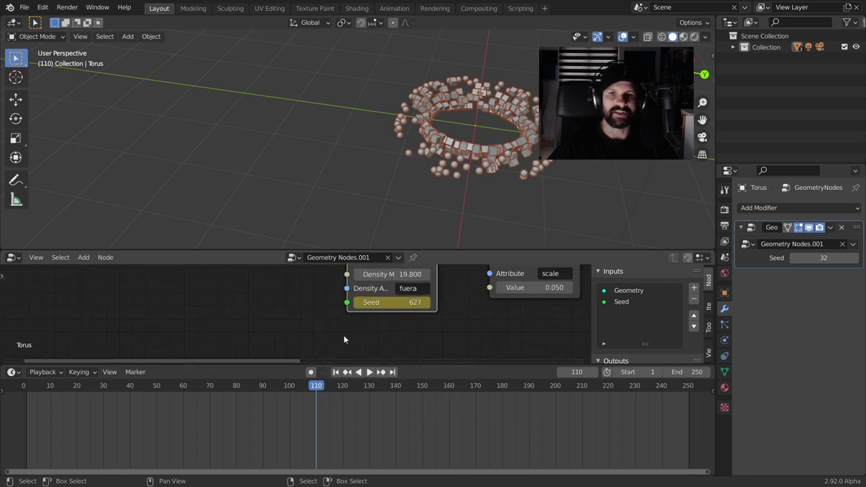
scroll(438, 174, down, 3)
mouse_move(449, 187)
middle_down()
mouse_move(484, 221)
mouse_move(469, 177)
middle_up()
click(336, 372)
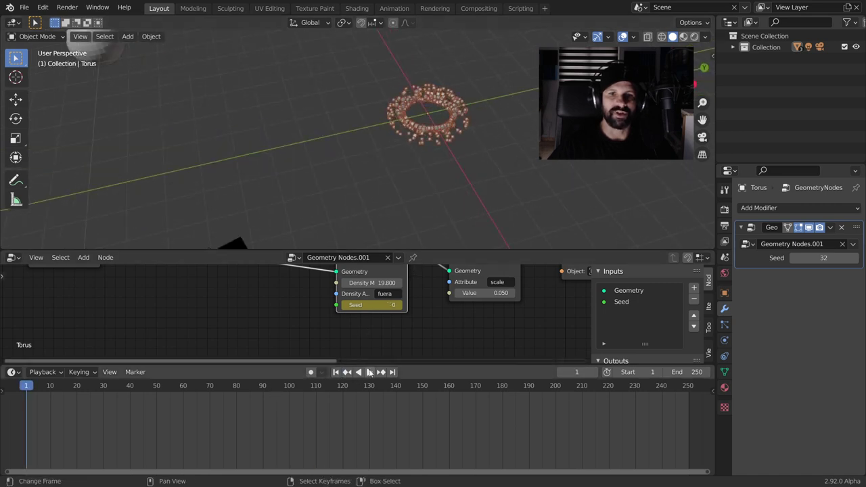
click(369, 372)
click(370, 372)
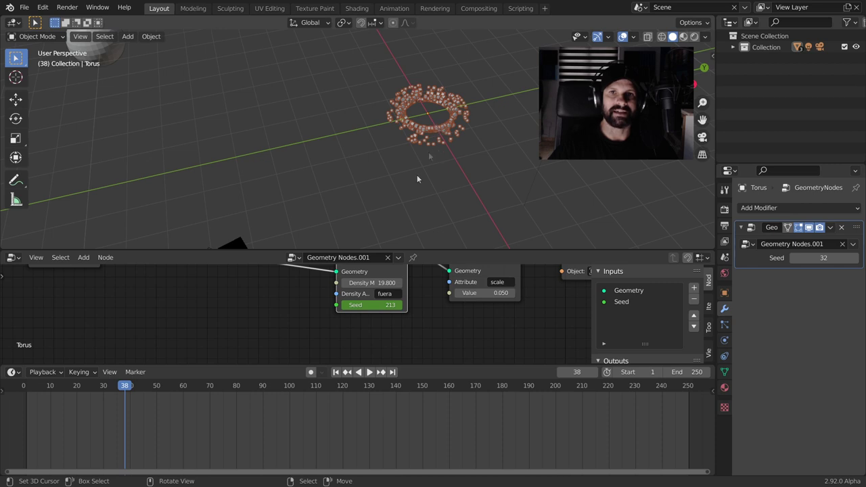
Step: Bring the interior Point Distribute into view and set its Seed to 0
scroll(460, 335, down, 3)
scroll(399, 281, up, 4)
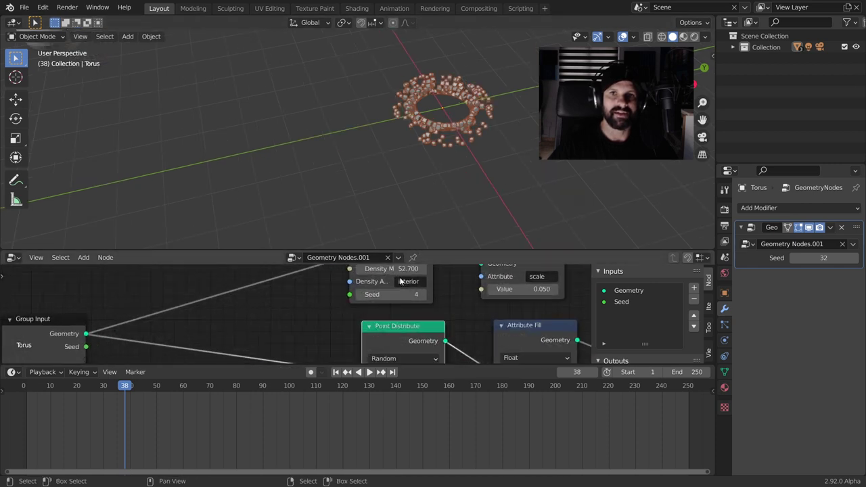
middle_drag(399, 281, 306, 307)
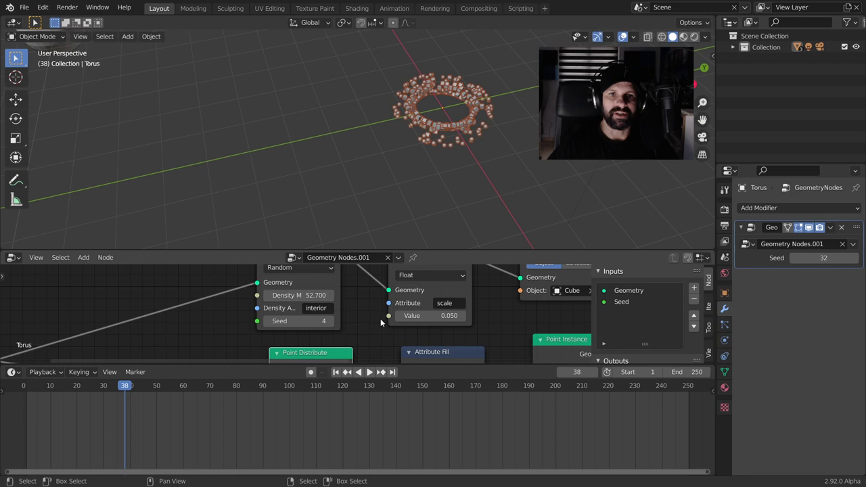
drag(318, 321, 308, 320)
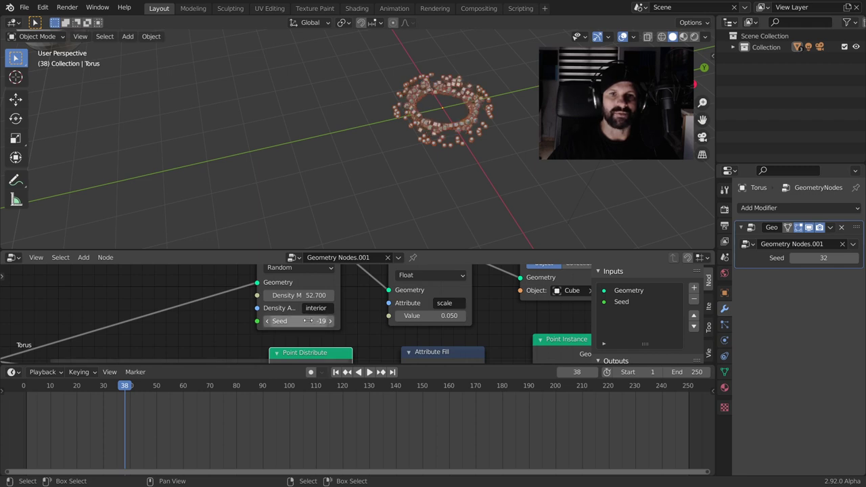
drag(290, 319, 287, 321)
click(287, 320)
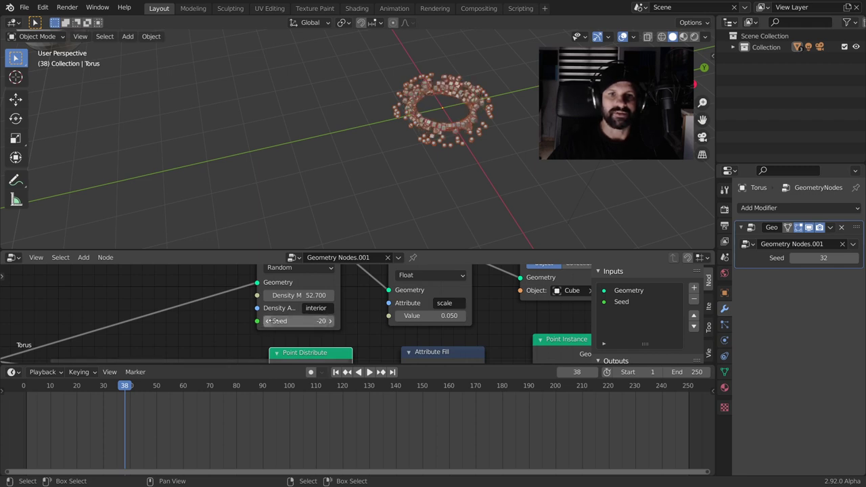
key(Return)
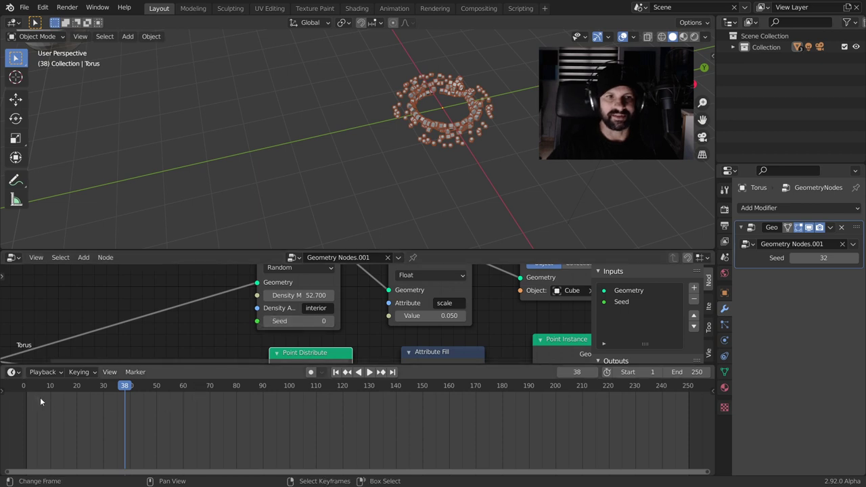
Step: Keyframe the interior Seed at 0 on frame 0, then scrub through the animation
click(31, 396)
key(space)
drag(31, 396, 24, 396)
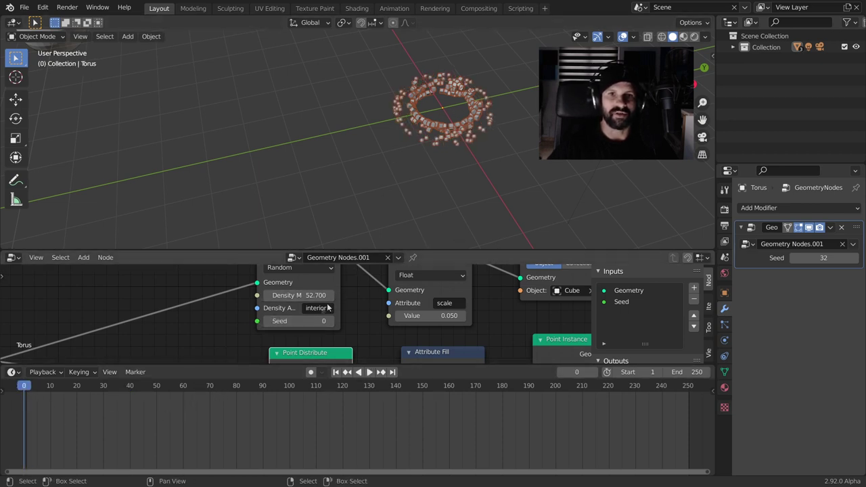
right_click(305, 318)
click(305, 317)
key(space)
drag(106, 397, 337, 405)
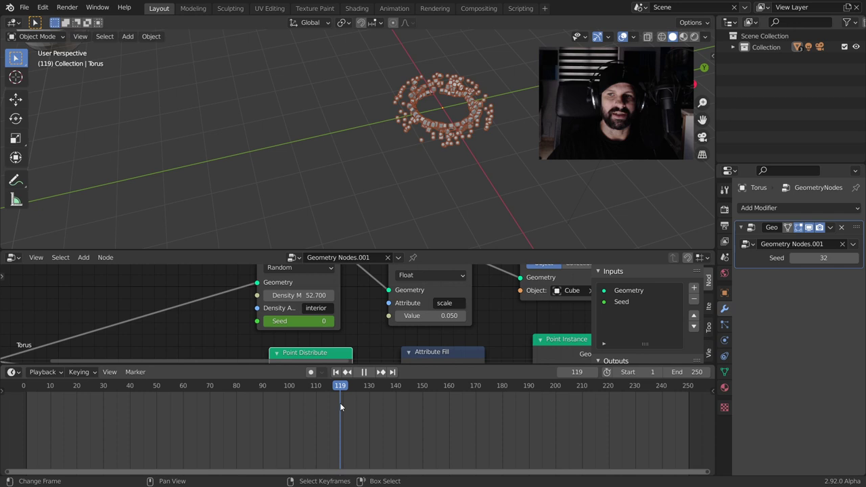
drag(334, 402, 331, 406)
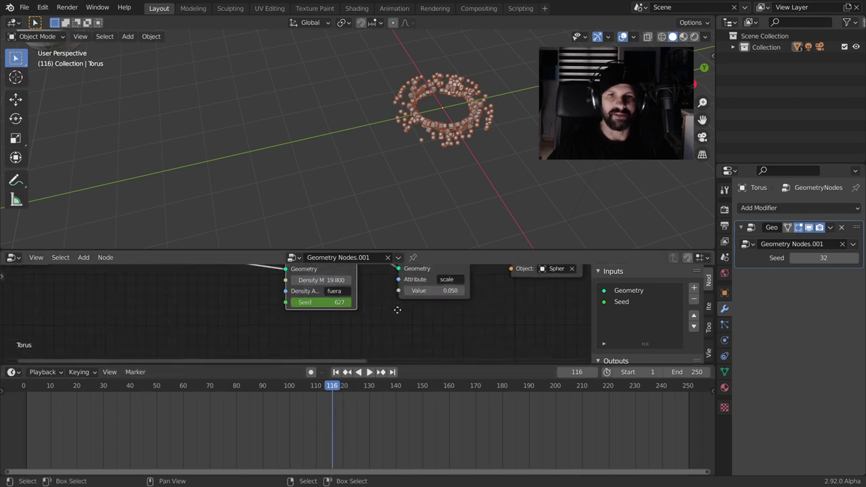
Step: Keyframe the interior Seed at 38 on frame 91
scroll(397, 309, up, 1)
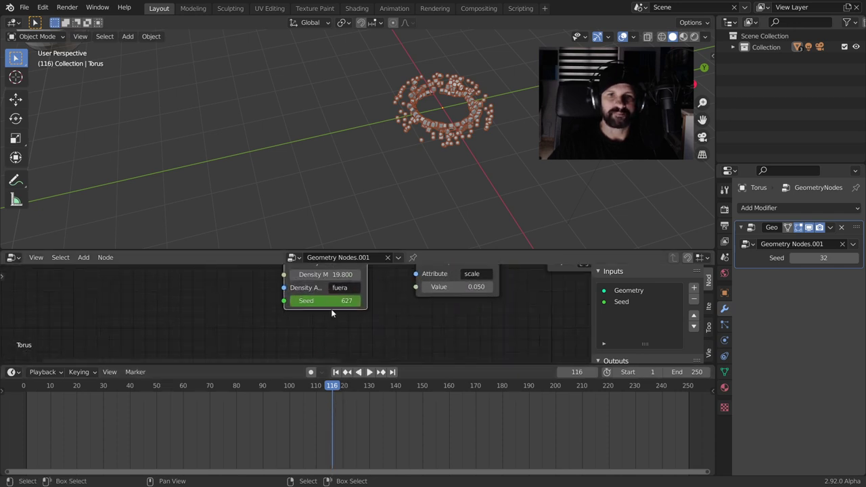
click(265, 395)
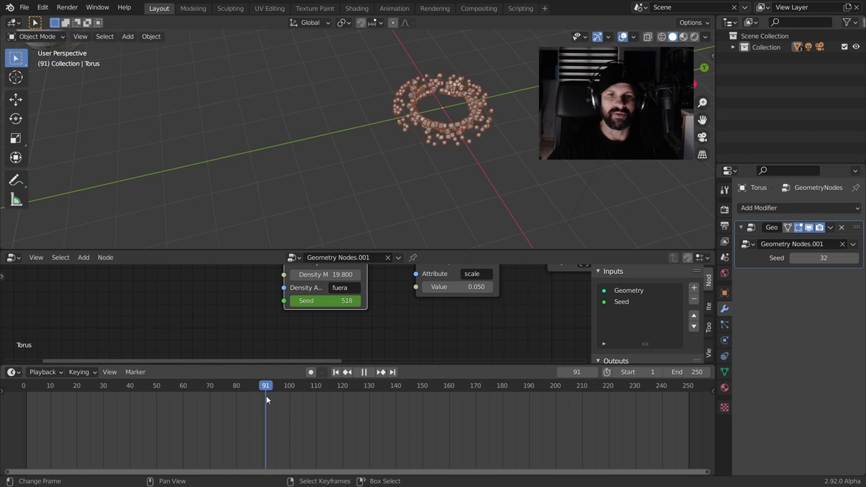
scroll(320, 333, up, 1)
scroll(317, 339, up, 2)
drag(304, 273, 325, 278)
right_click(325, 278)
click(324, 278)
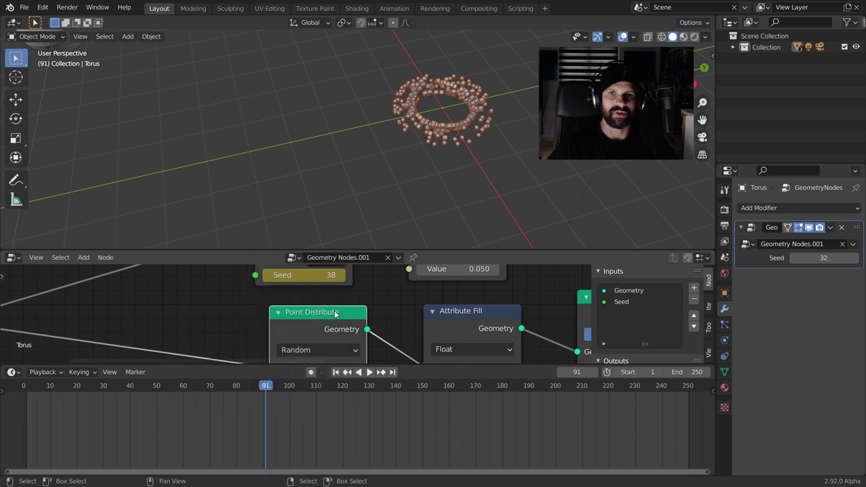
Step: Play the animation from the first frame to preview both animated scatters
scroll(338, 309, down, 1)
click(336, 371)
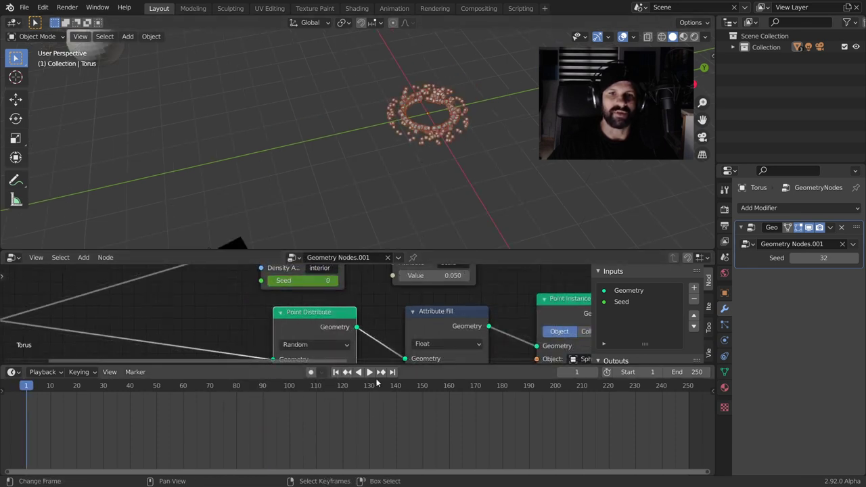
click(370, 373)
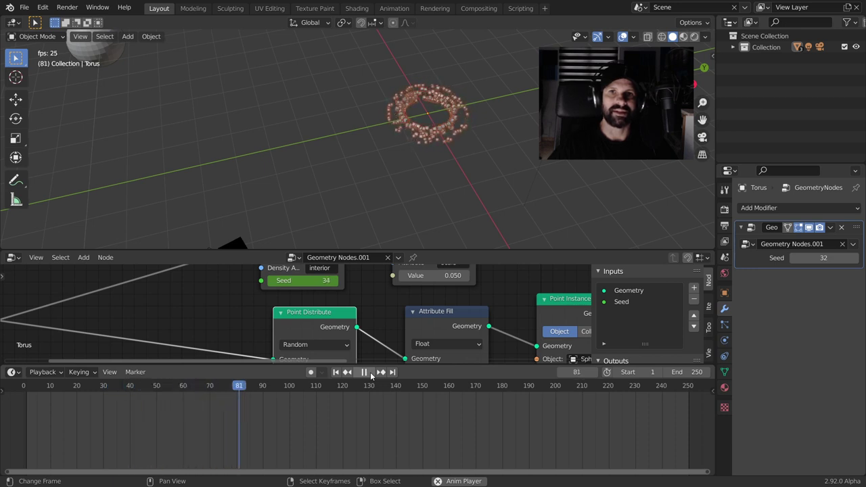
click(370, 373)
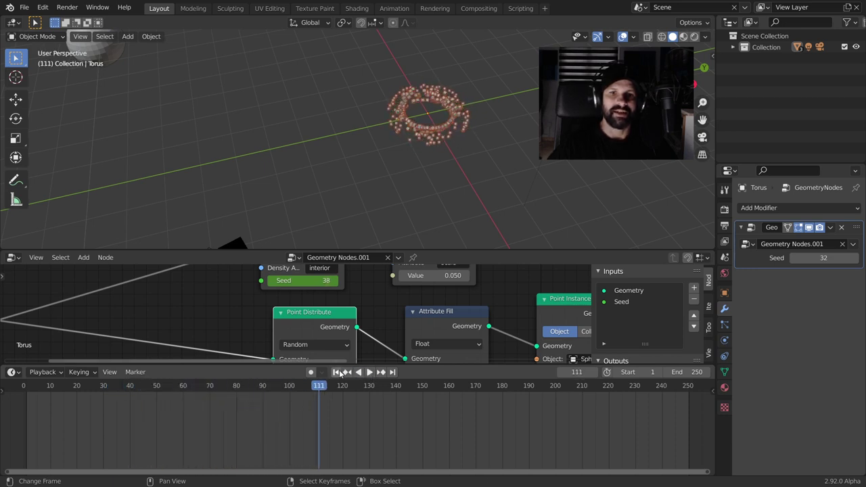
Step: Go back to the first frame and preview the scene in Rendered shading from a lower angle
click(340, 372)
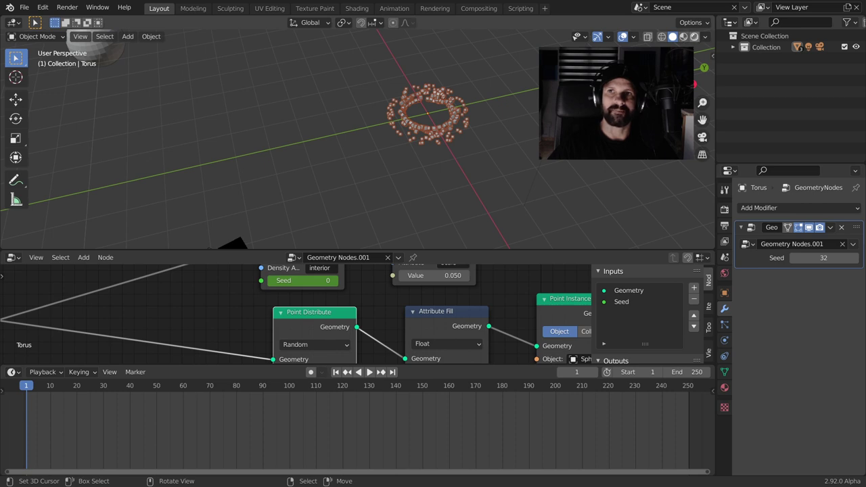
click(694, 36)
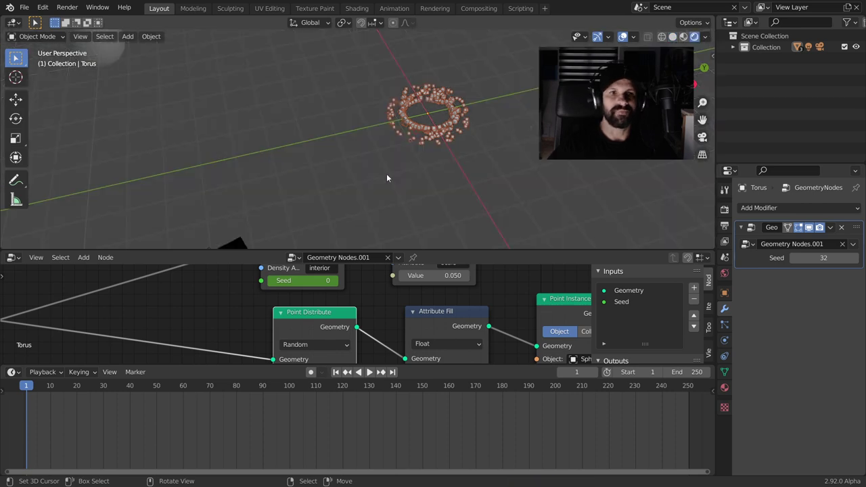
mouse_move(352, 172)
middle_down()
mouse_move(374, 137)
mouse_move(406, 128)
middle_up()
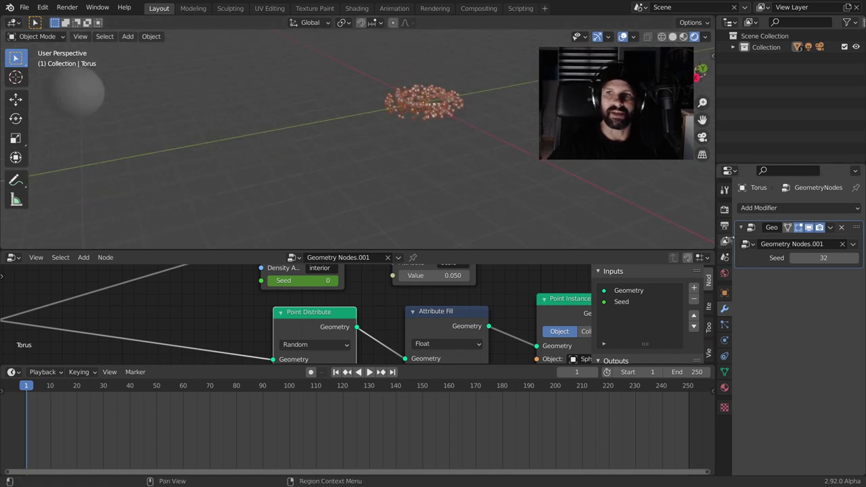
Step: Set the World background colour to pure black (Value 0), then select the sphere
click(724, 241)
click(726, 228)
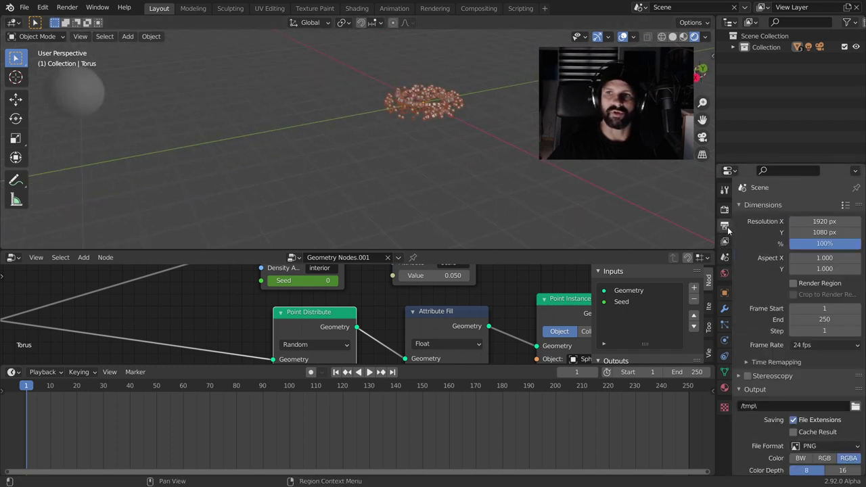
click(724, 210)
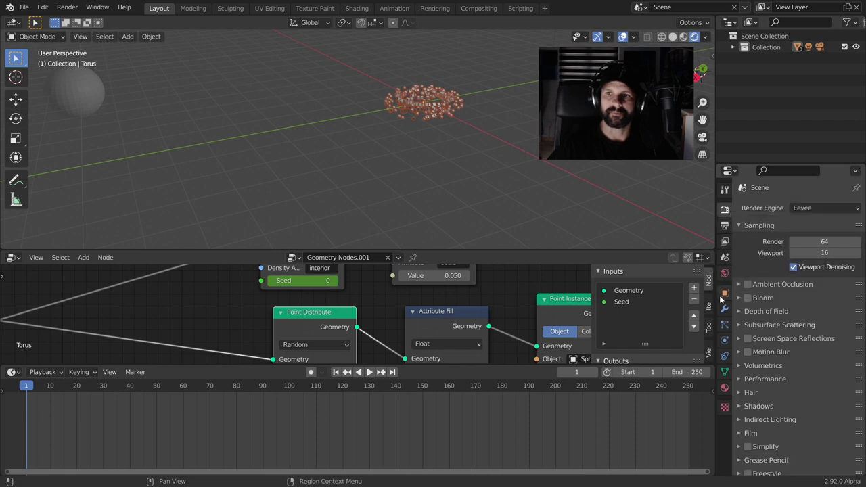
click(724, 273)
click(806, 281)
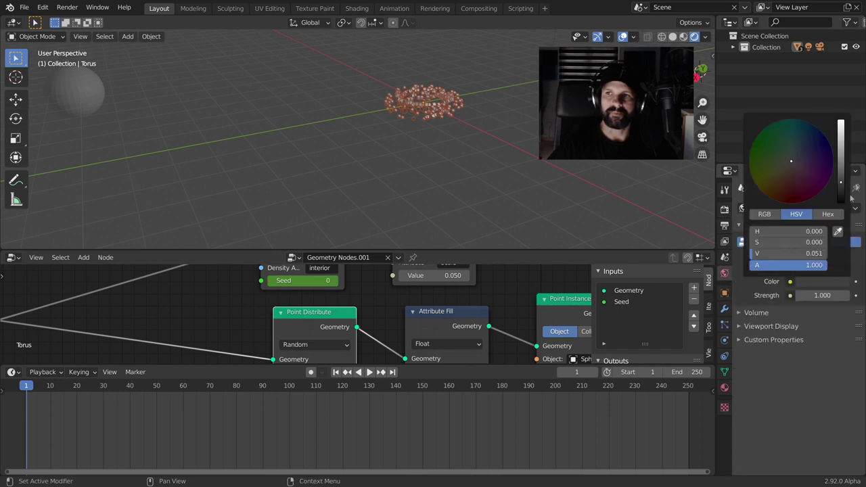
drag(840, 186, 840, 201)
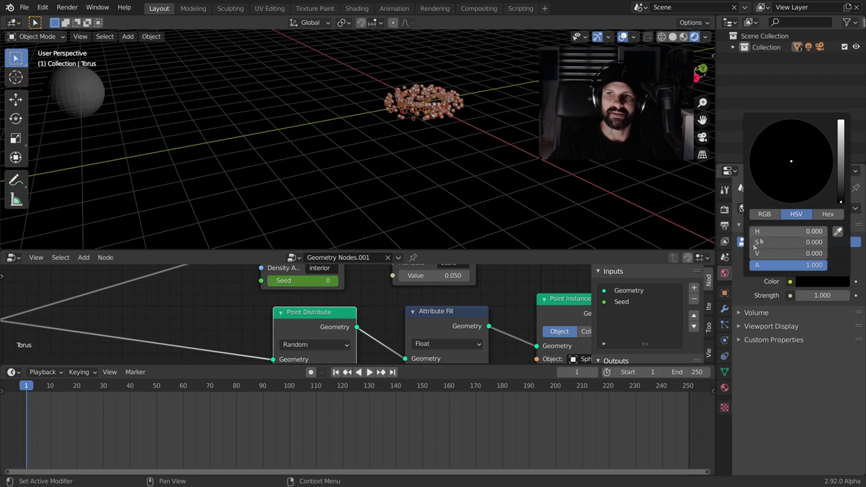
mouse_move(458, 160)
middle_down()
mouse_move(437, 141)
mouse_move(489, 140)
mouse_move(468, 141)
mouse_move(483, 145)
mouse_move(448, 115)
mouse_move(431, 115)
mouse_move(489, 120)
mouse_move(473, 128)
middle_up()
middle_drag(264, 149, 159, 99)
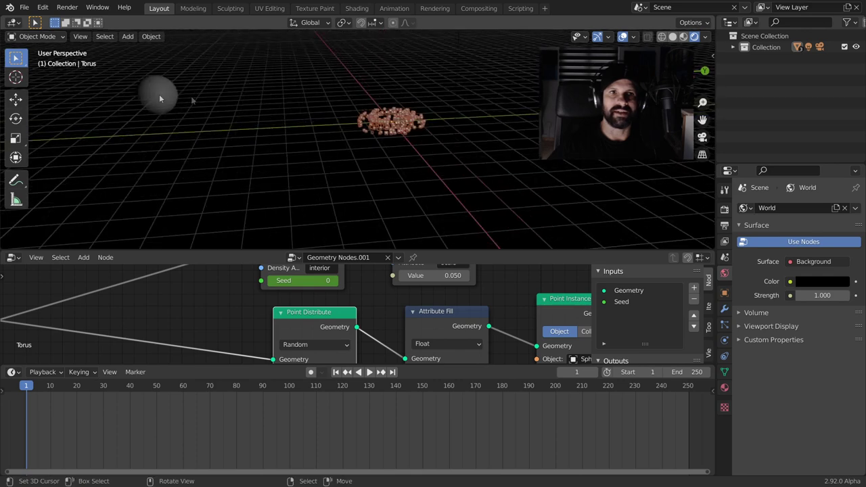
click(153, 100)
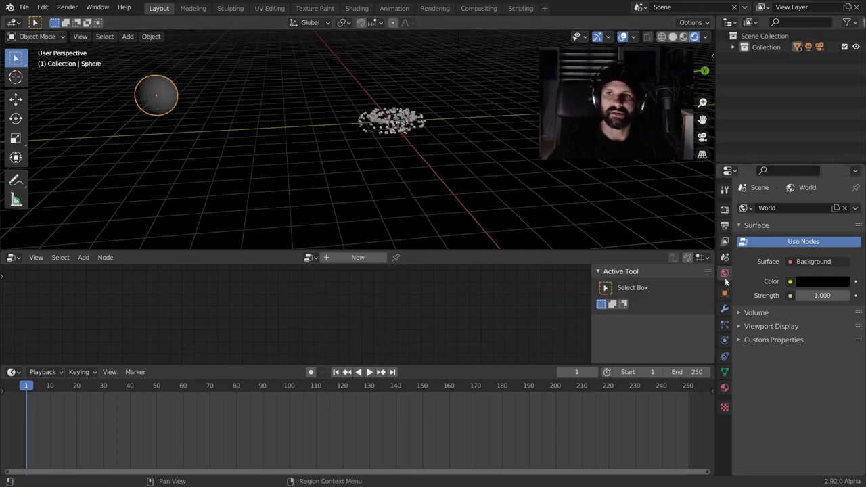
Step: Create a new material for the sphere with a saturated red base colour
click(723, 387)
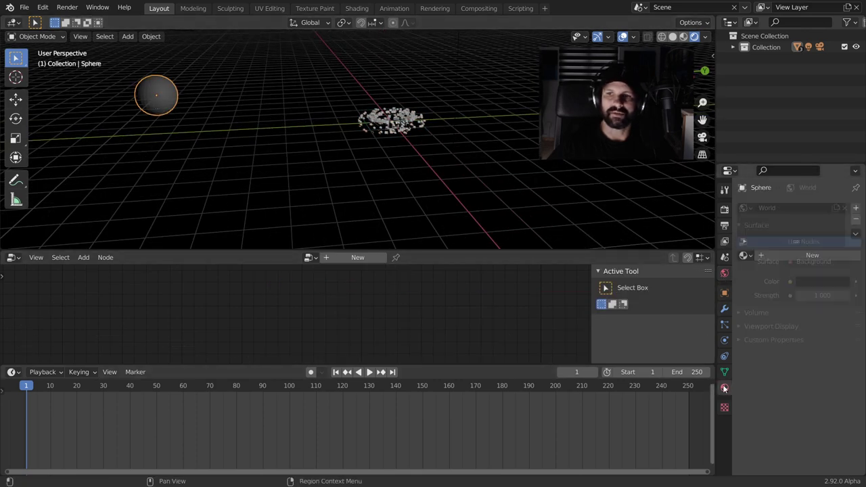
click(795, 253)
click(815, 373)
click(785, 271)
drag(785, 271, 789, 289)
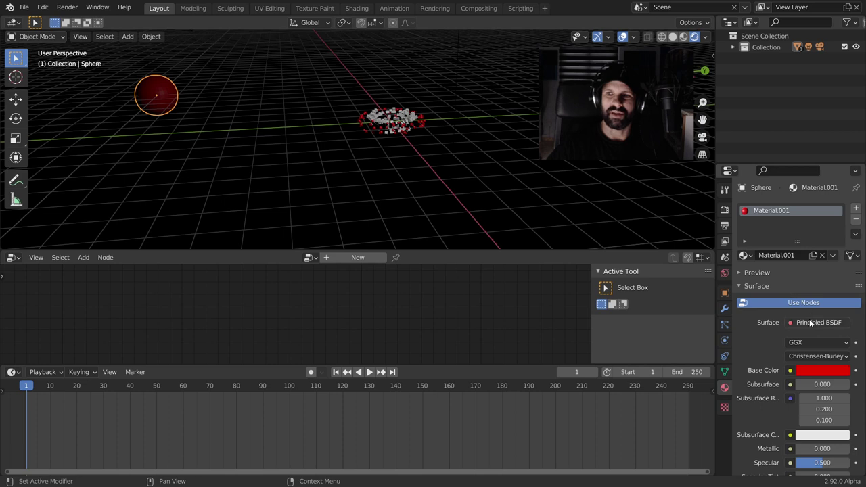
Step: Switch the sphere's surface shader to Emission with a red colour, then select the cube
click(808, 321)
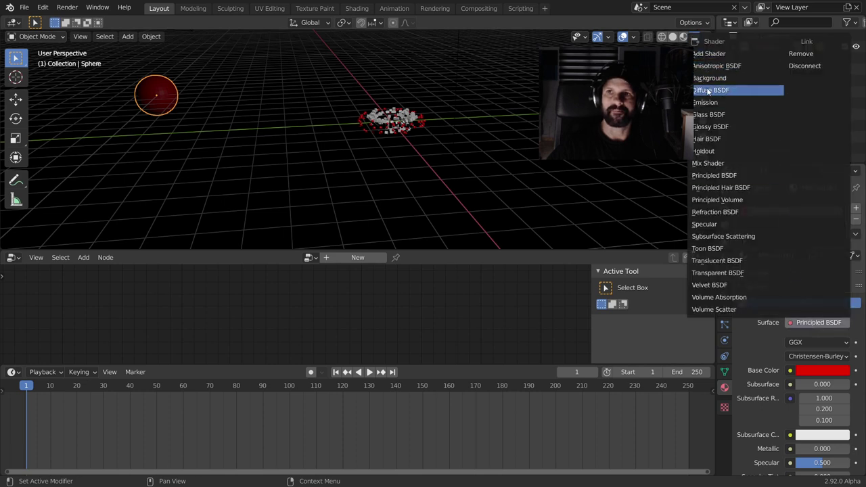
click(710, 103)
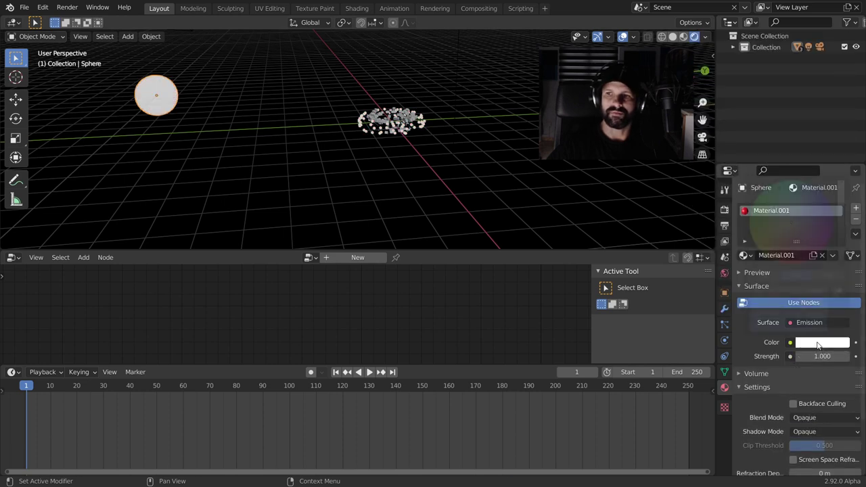
click(817, 343)
drag(791, 216, 838, 217)
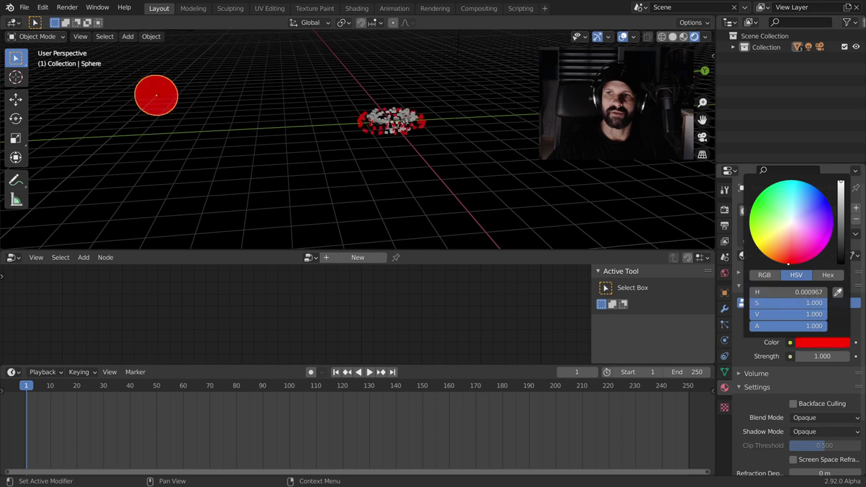
click(385, 122)
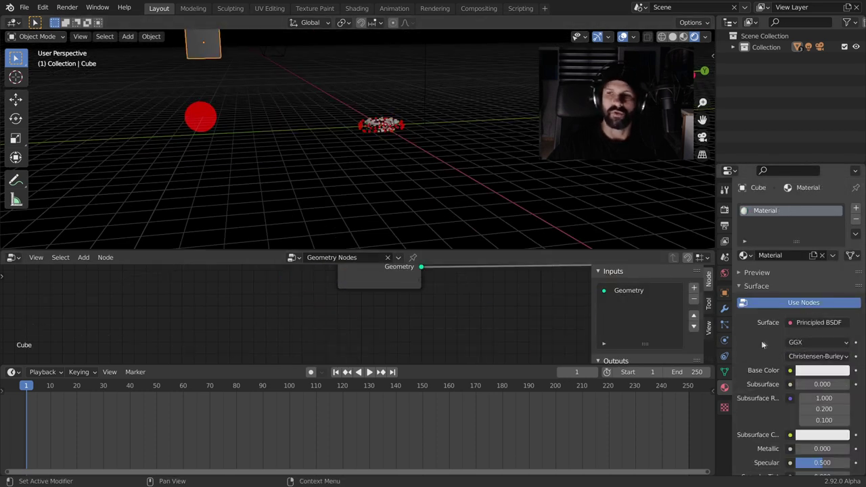
Step: Make the cube's material a green Emission at strength 20.2 and view through the scene camera
click(818, 321)
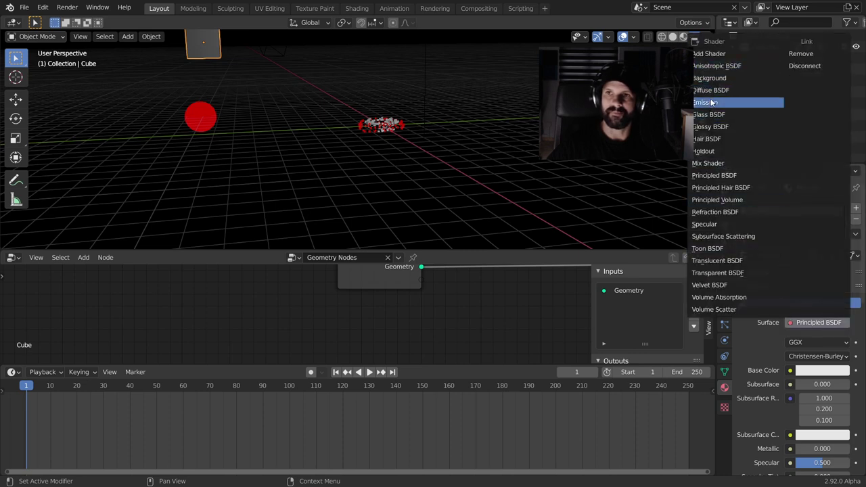
click(714, 102)
click(822, 342)
click(755, 205)
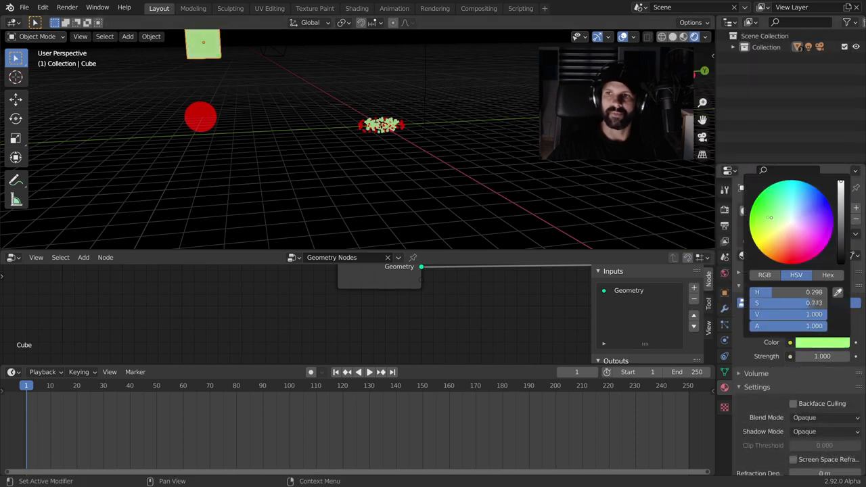
drag(821, 355, 845, 356)
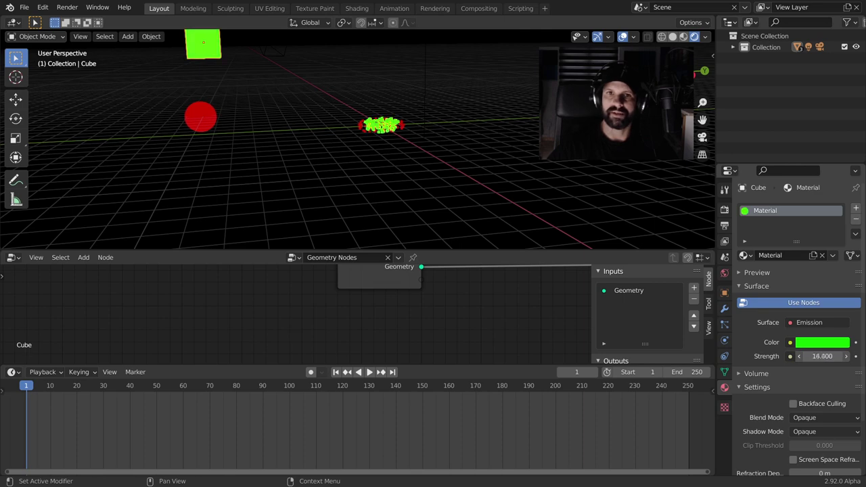
key(KP_0)
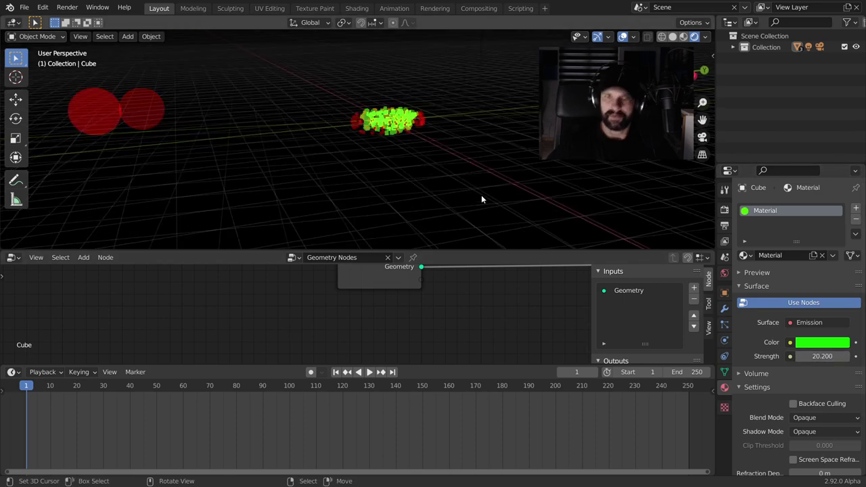
scroll(481, 199, up, 2)
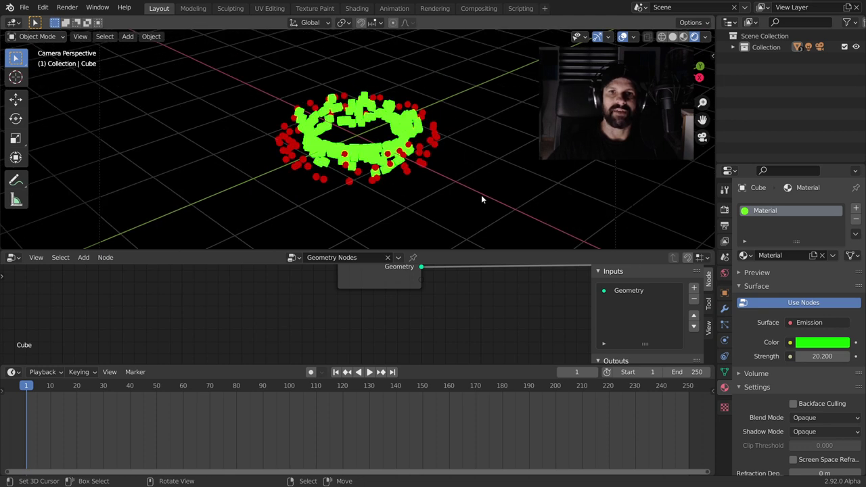
Step: Turn off the viewport overlays and briefly play the animation to preview it
click(633, 38)
click(626, 38)
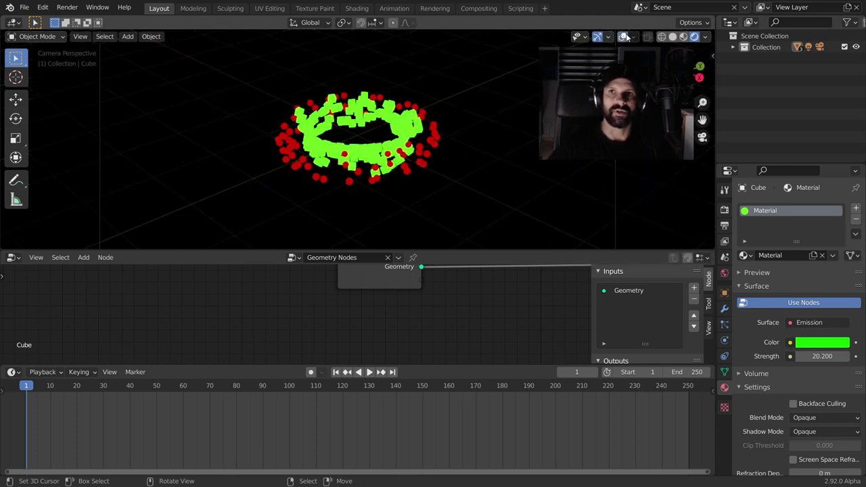
key(space)
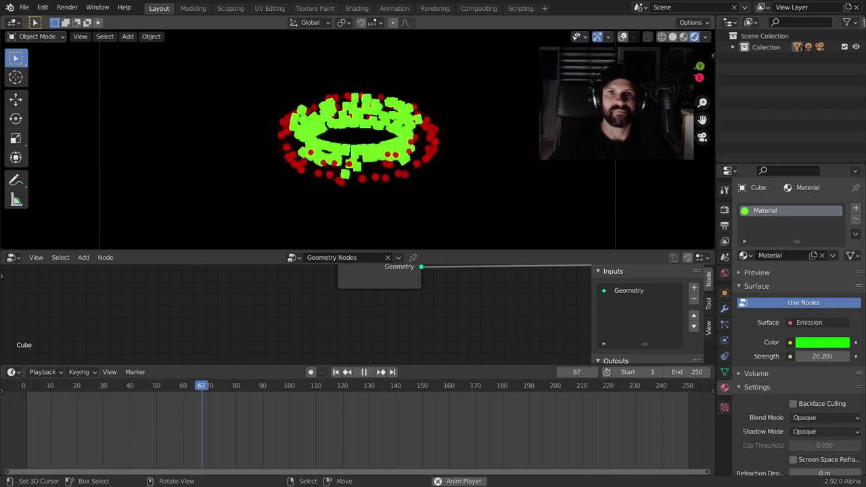
key(space)
Step: Enable Eevee Bloom in Render Properties and raise its threshold to about 8.3
click(724, 208)
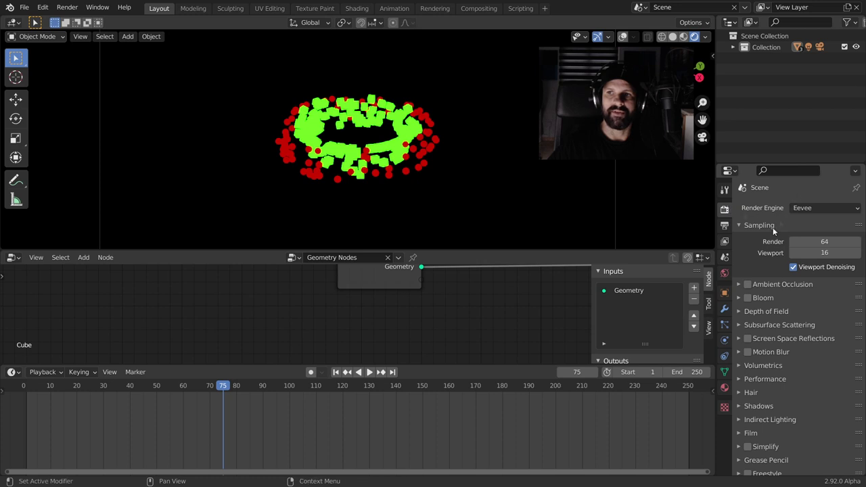
click(746, 298)
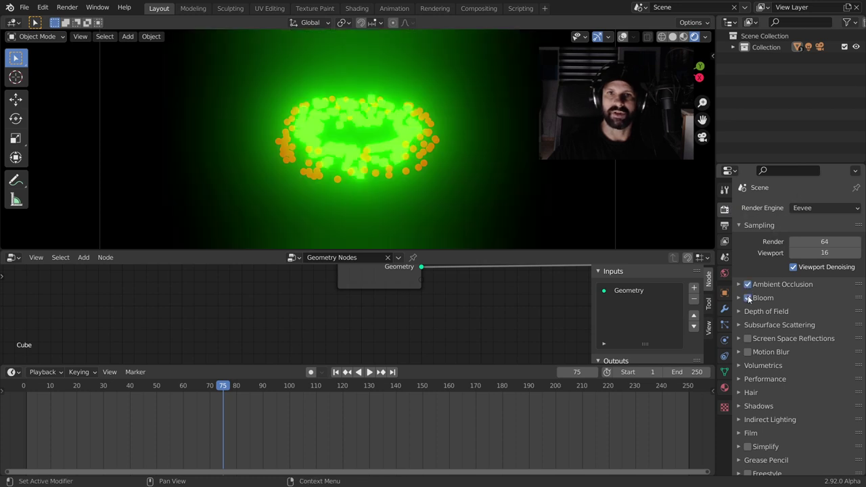
click(738, 298)
mouse_move(805, 315)
mouse_down()
mouse_move(846, 315)
mouse_move(808, 326)
mouse_move(808, 338)
mouse_up()
Step: Play the animation repeatedly from the first frame to review the glowing ring, then stop
key(space)
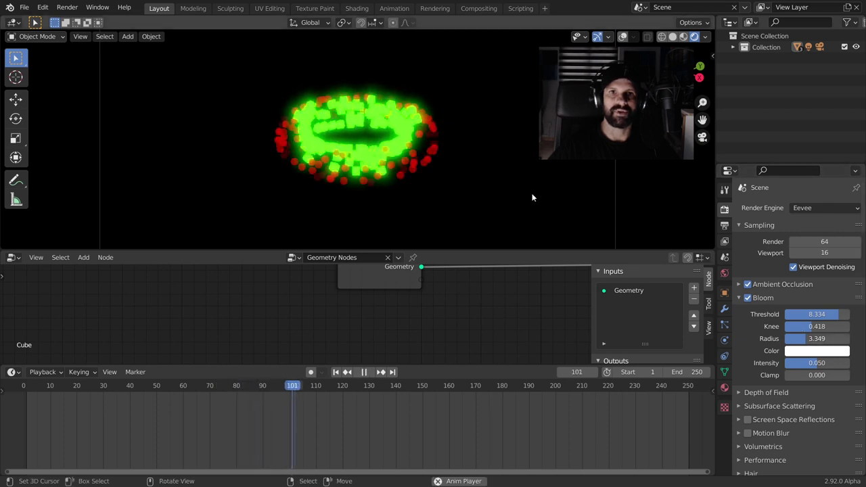
click(336, 372)
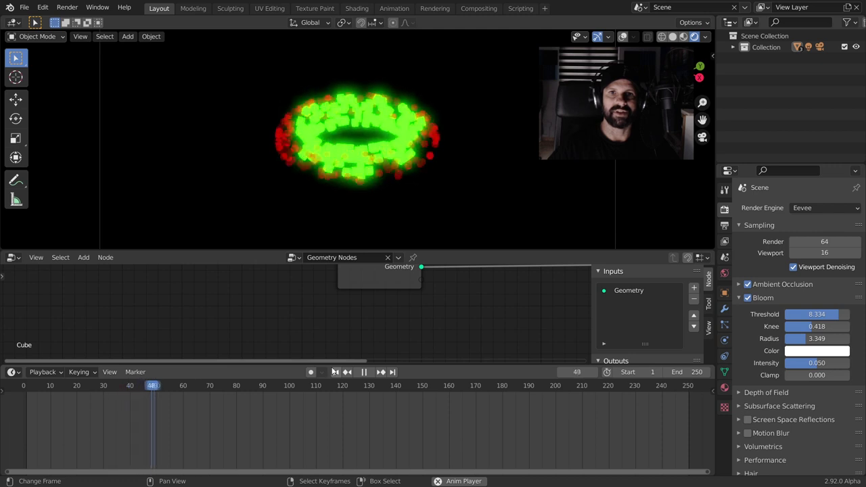
click(334, 371)
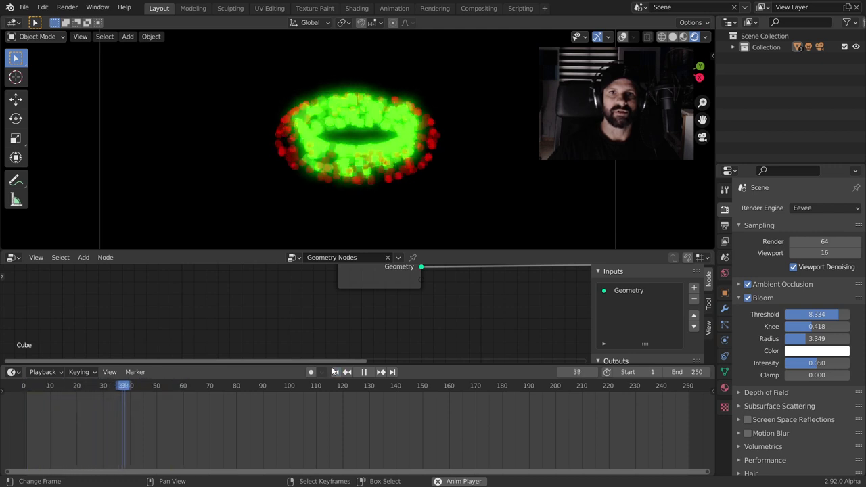
click(335, 372)
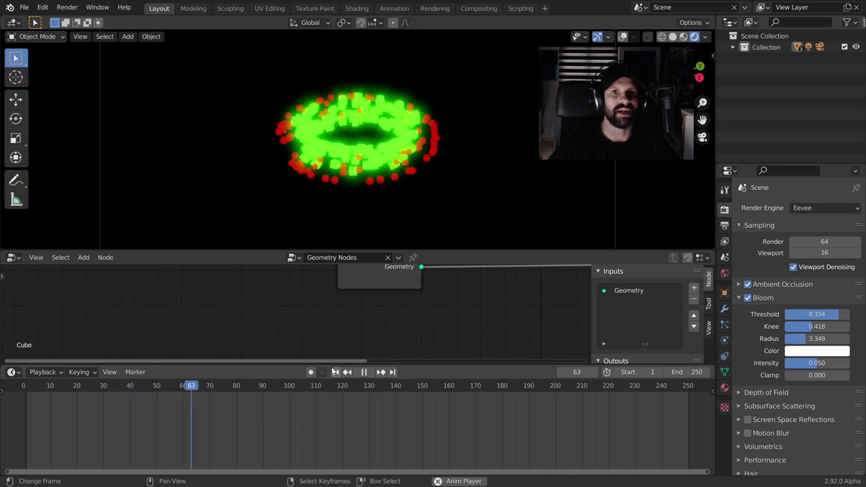
click(334, 371)
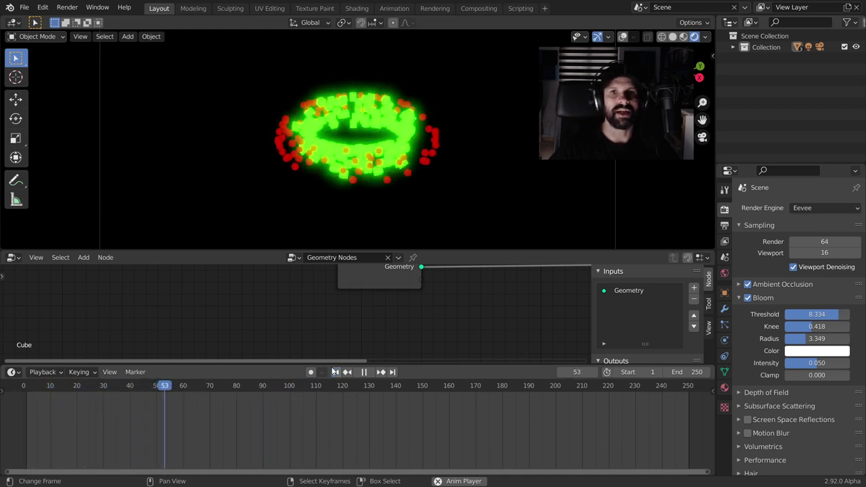
click(334, 372)
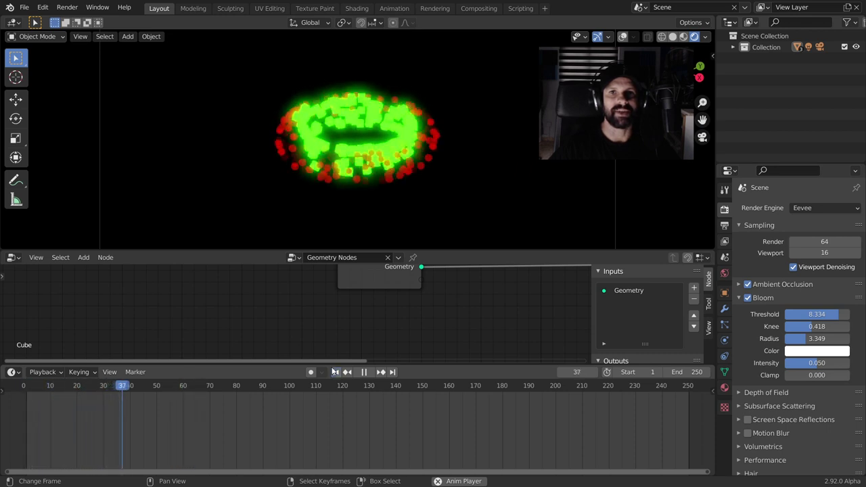
key(space)
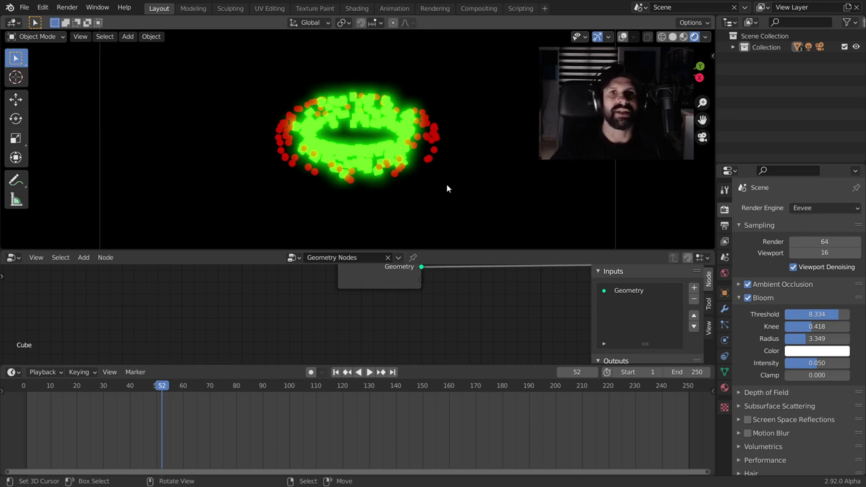
Step: Zoom into the torus's Geometry Nodes.001 tree and show its modifier settings with Seed 32
scroll(366, 181, up, 2)
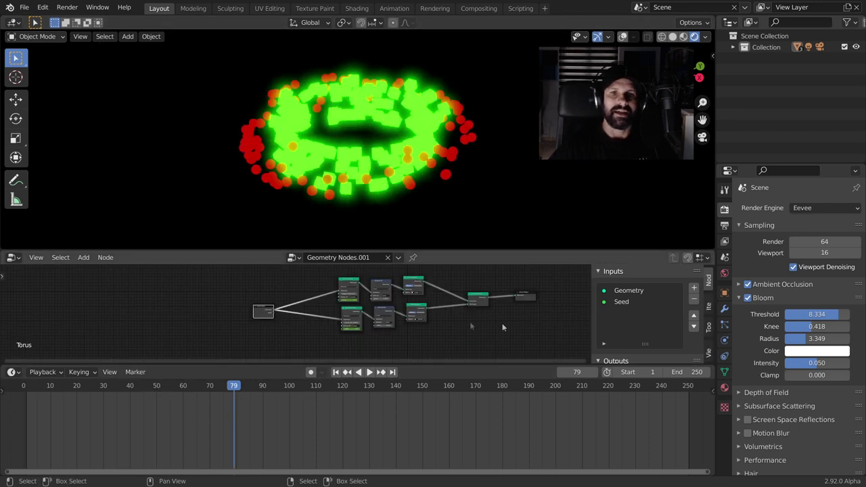
scroll(332, 339, up, 1)
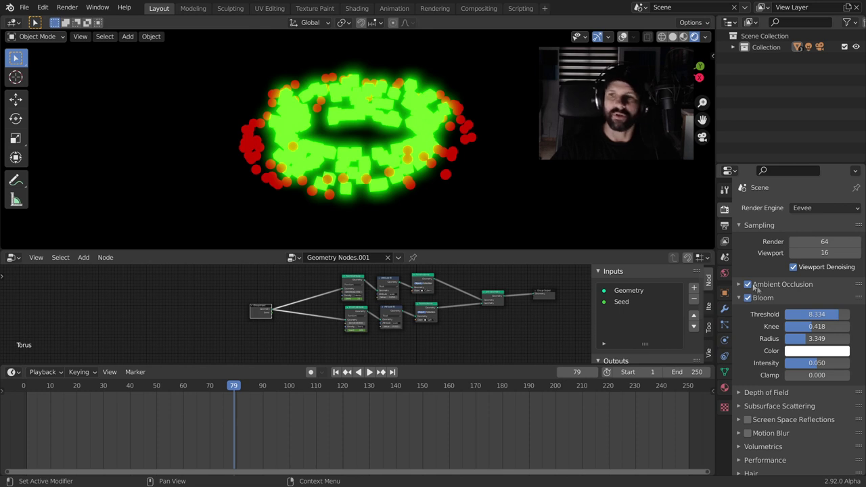
drag(352, 286, 355, 285)
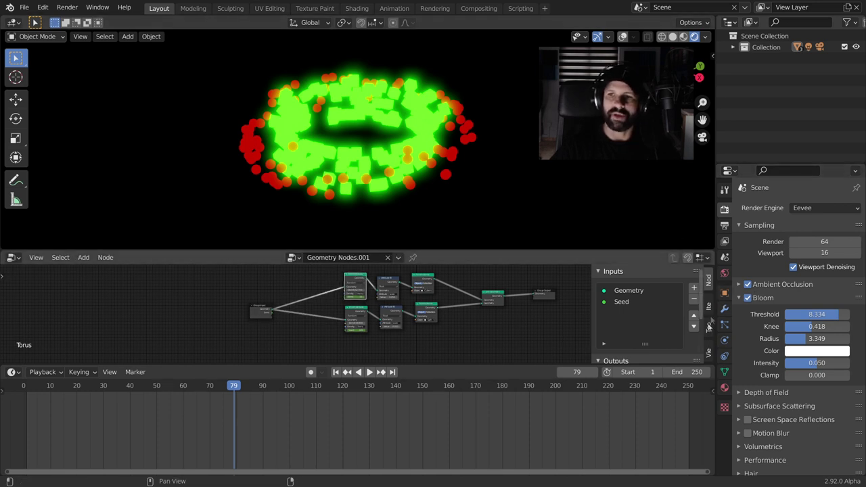
click(724, 309)
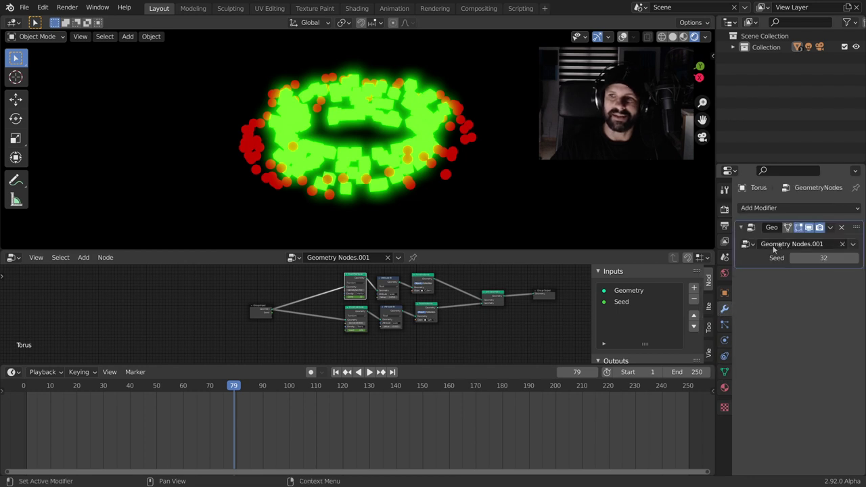
scroll(323, 316, up, 2)
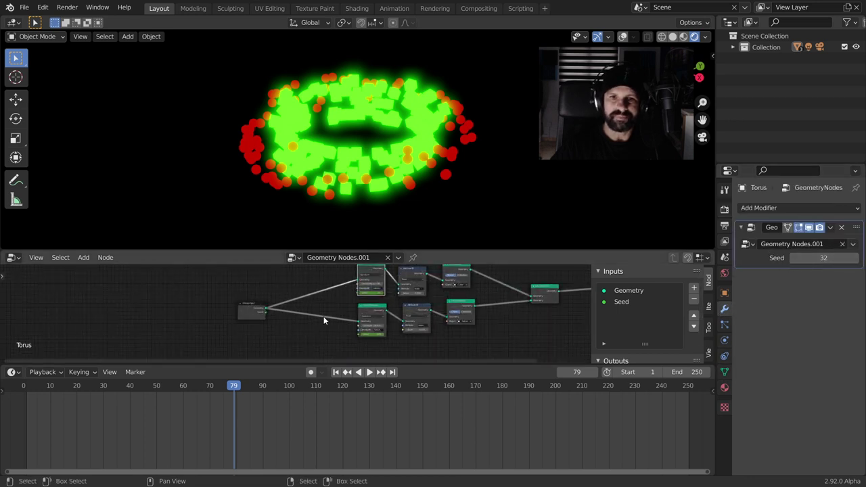
Step: Link the sphere Point Distribute node's Seed to the Group Input, adding a second Seed (449)
scroll(323, 316, up, 2)
drag(242, 298, 220, 297)
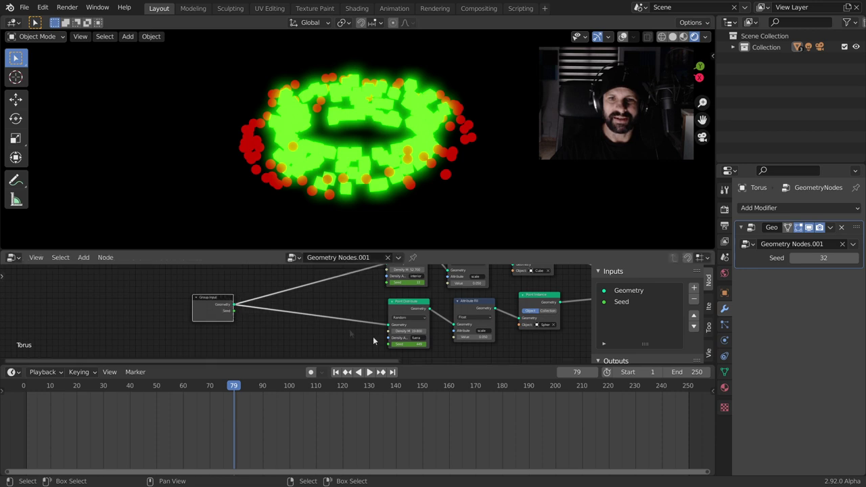
drag(389, 343, 228, 318)
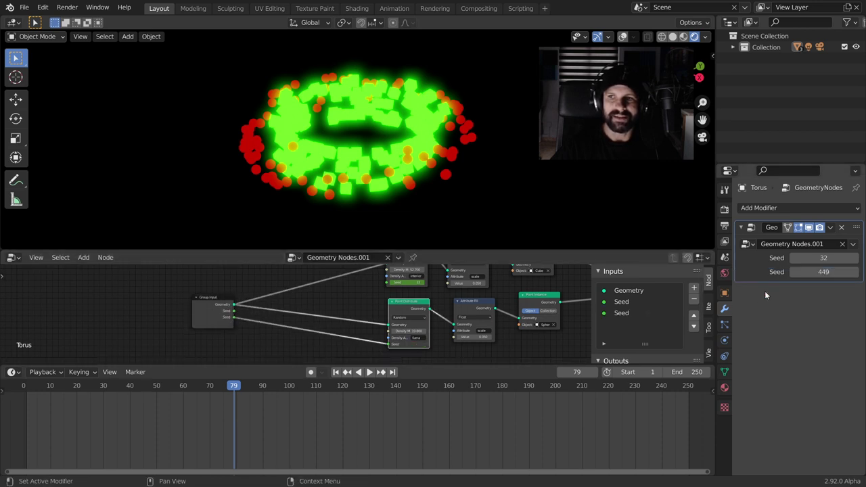
Step: Check the keyframe options on the modifier and node Seed fields without changing anything
right_click(805, 272)
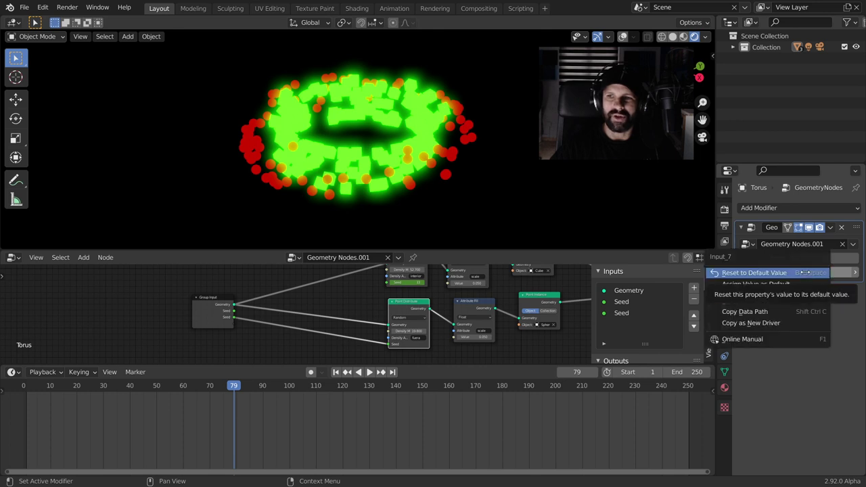
right_click(858, 271)
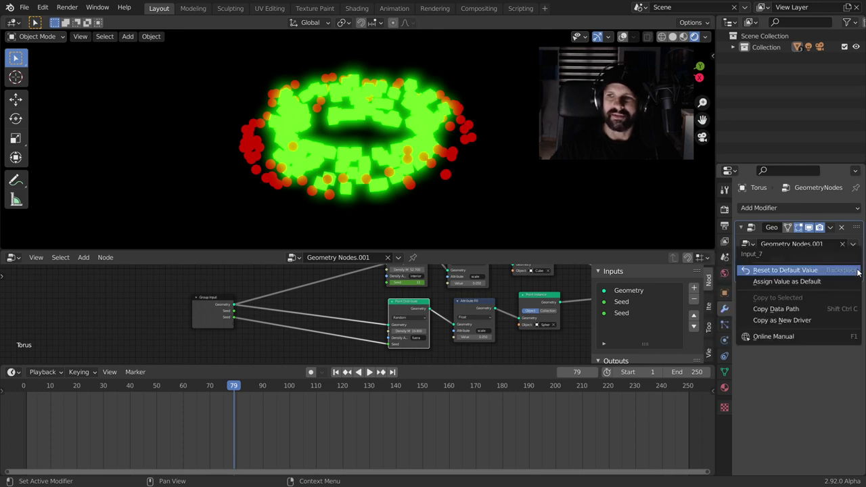
click(857, 270)
right_click(773, 271)
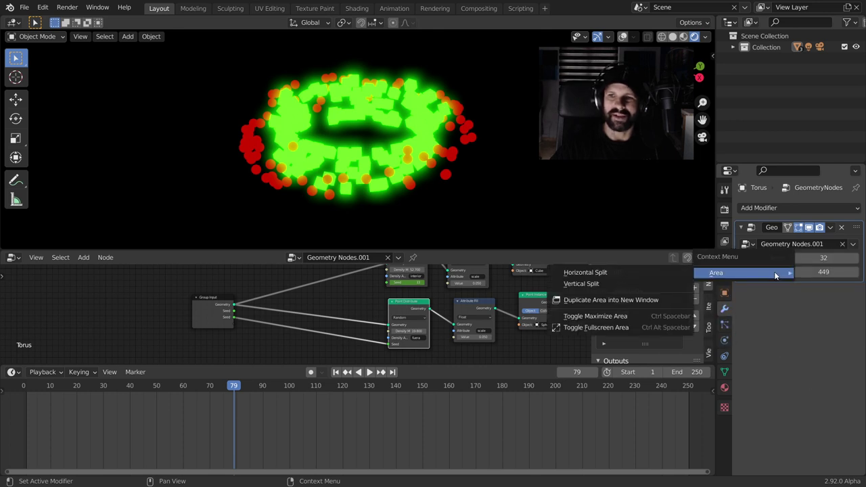
right_click(405, 343)
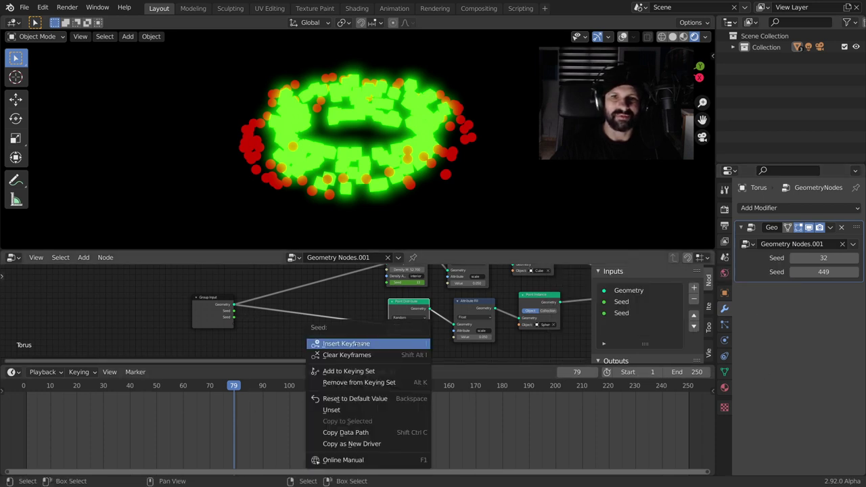
click(347, 343)
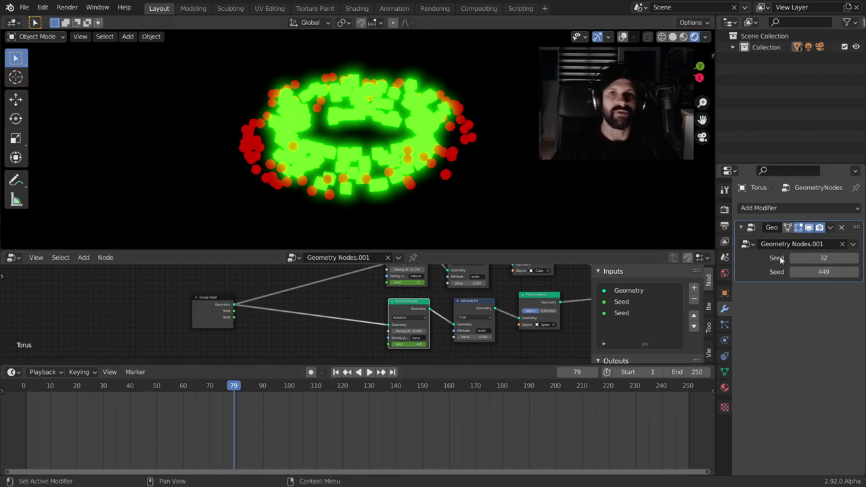
scroll(411, 182, down, 2)
scroll(411, 181, down, 2)
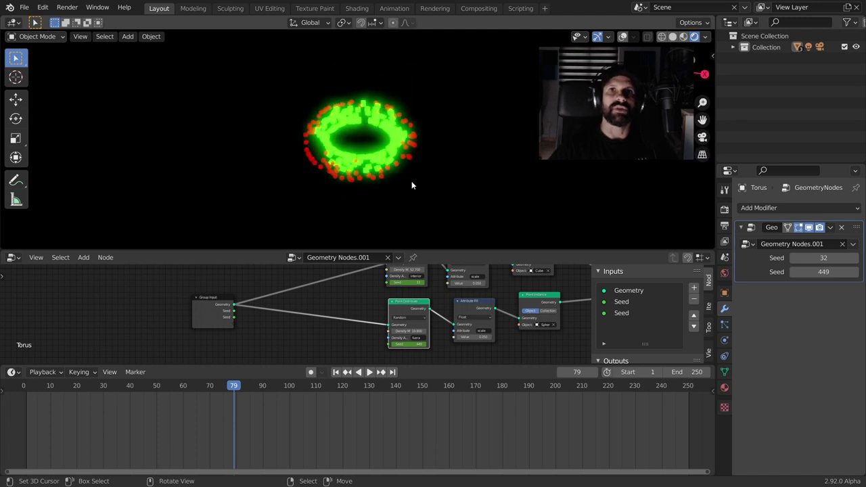